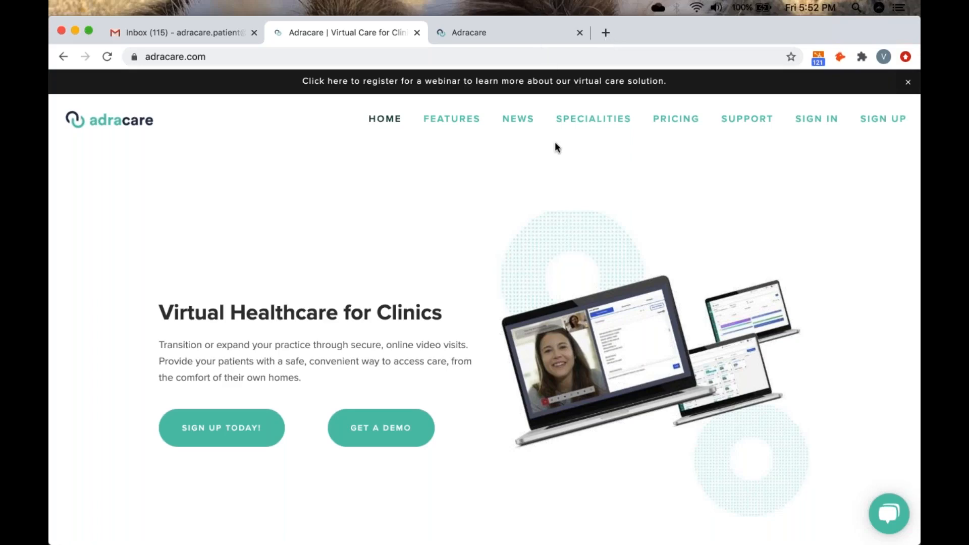
Open the sign-in page that lists the regional Adracare logins
left_click(793, 144)
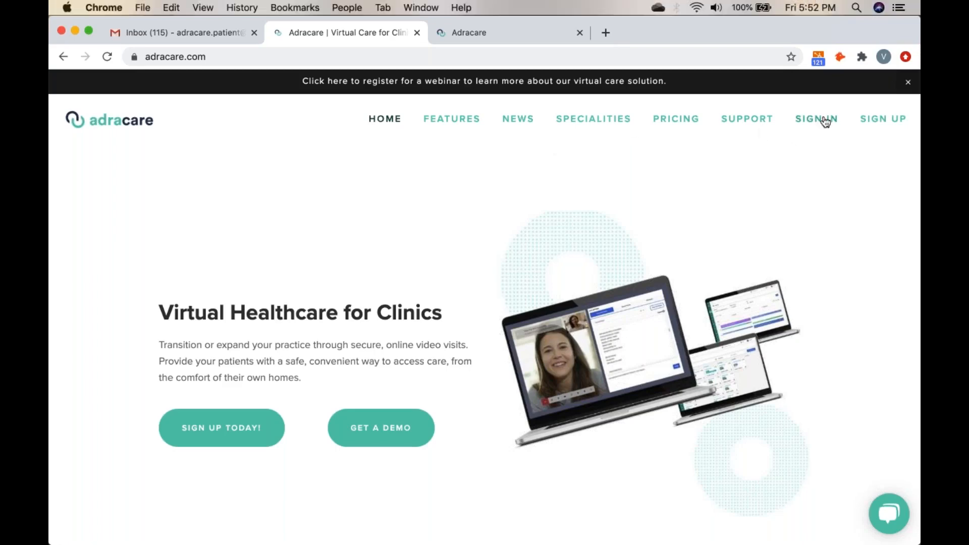
mouse_move(817, 135)
left_click(819, 156)
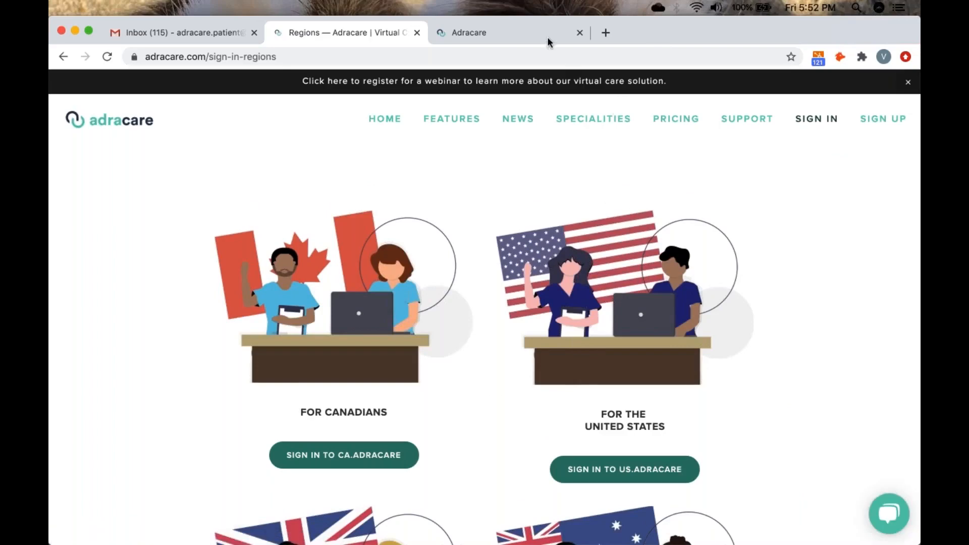
Switch to the provider's calendar and look through the bookings for the week of Jul 26 – Aug 1, 2020
left_click(522, 31)
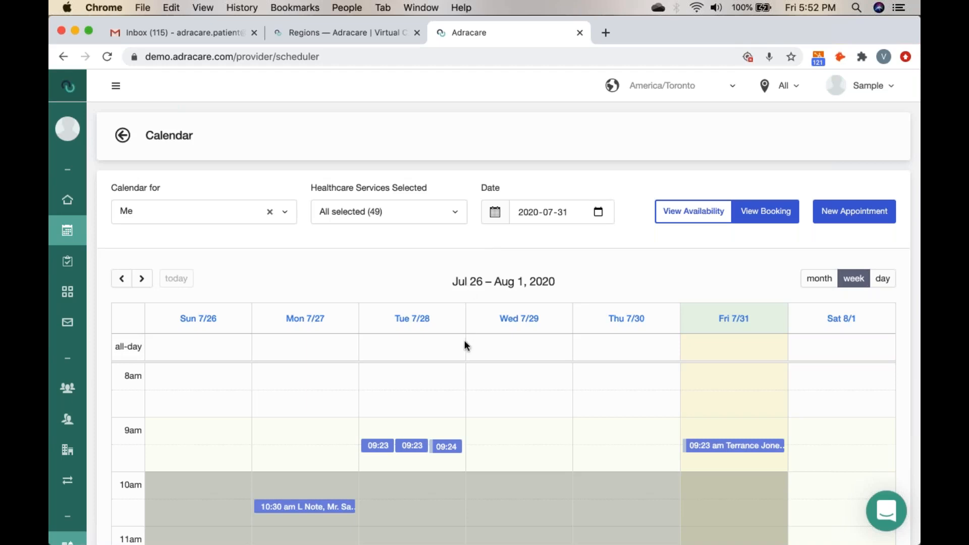
scroll(464, 342, "down", 8)
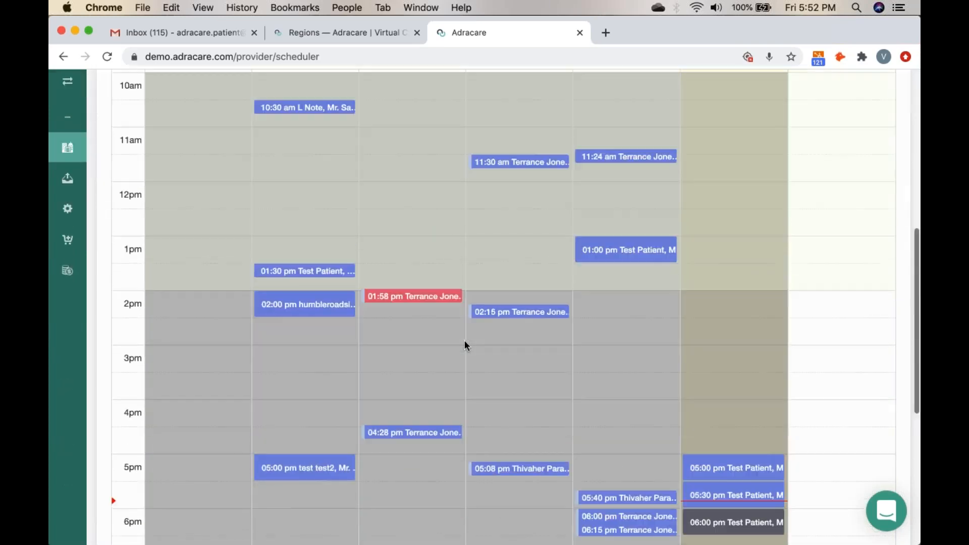
scroll(465, 343, "down", 3)
scroll(464, 340, "up", 12)
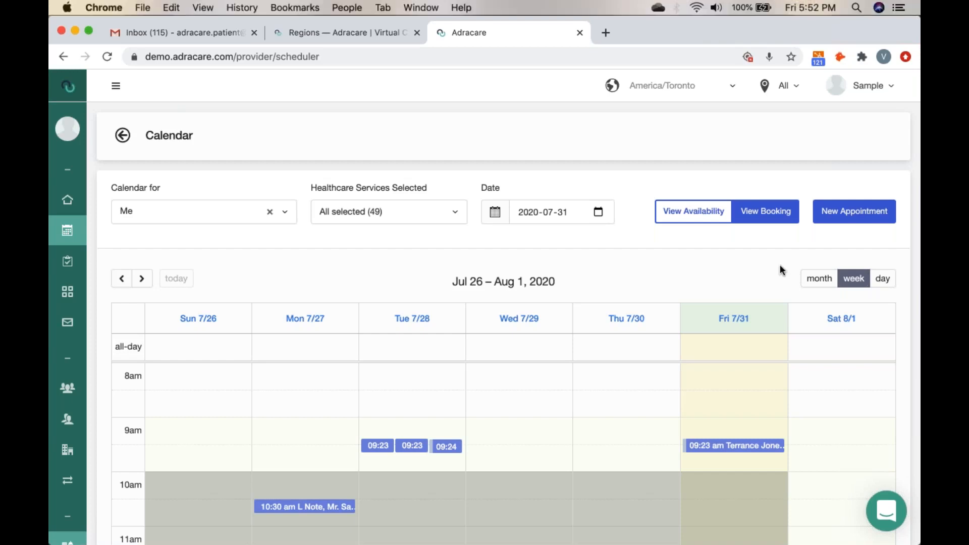
Start a new appointment in the 6:30–7:00 PM slot on Friday, July 31, 2020, and review that day's timeslots
left_click(848, 217)
scroll(503, 308, "down", 8)
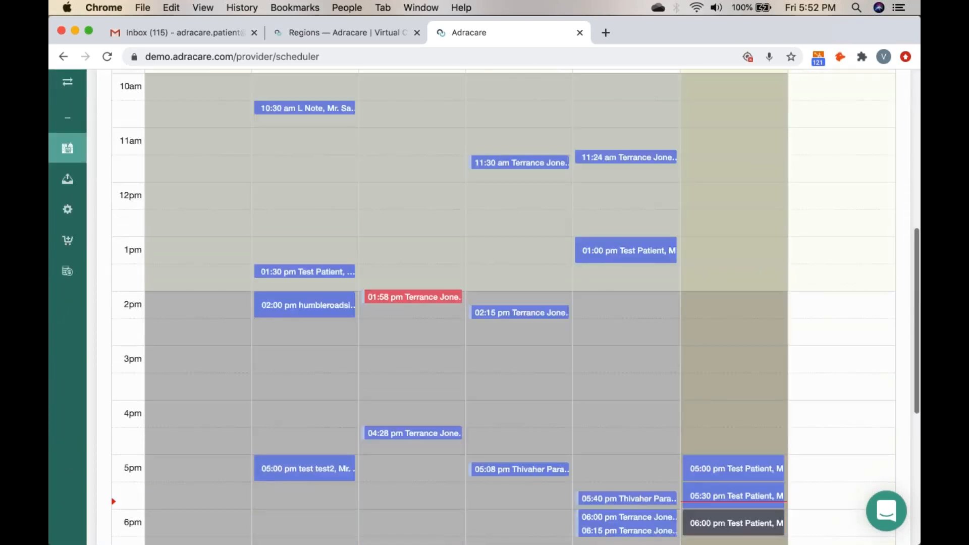
scroll(741, 489, "down", 1)
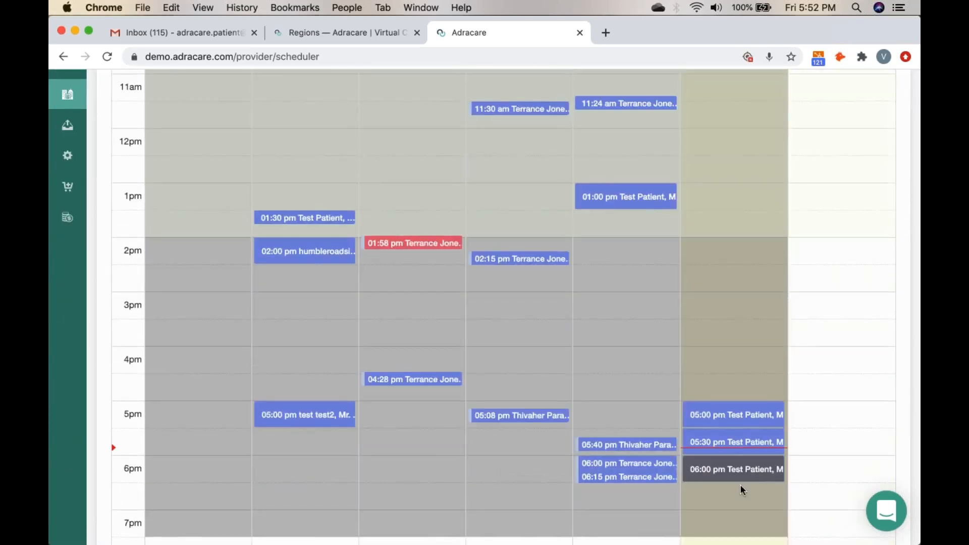
left_click(740, 486)
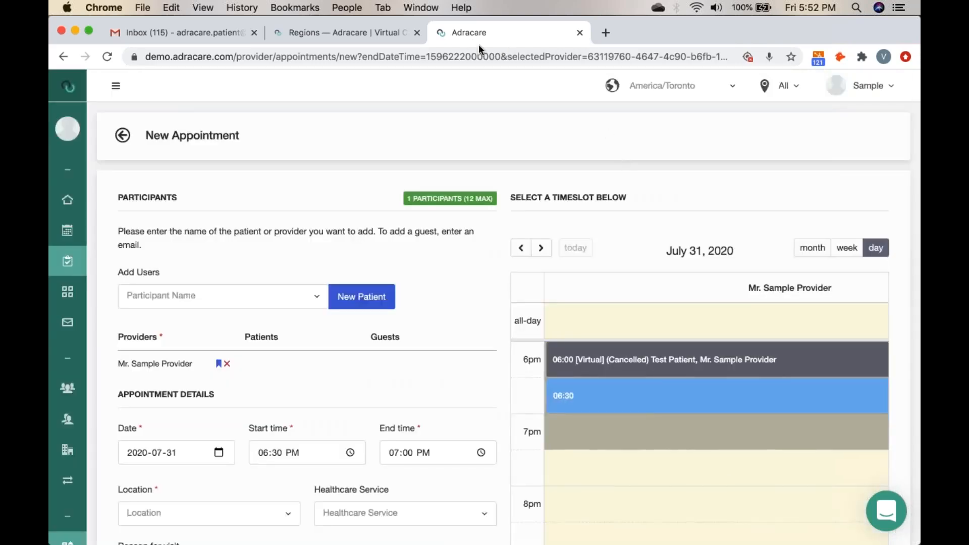
scroll(584, 271, "down", 4)
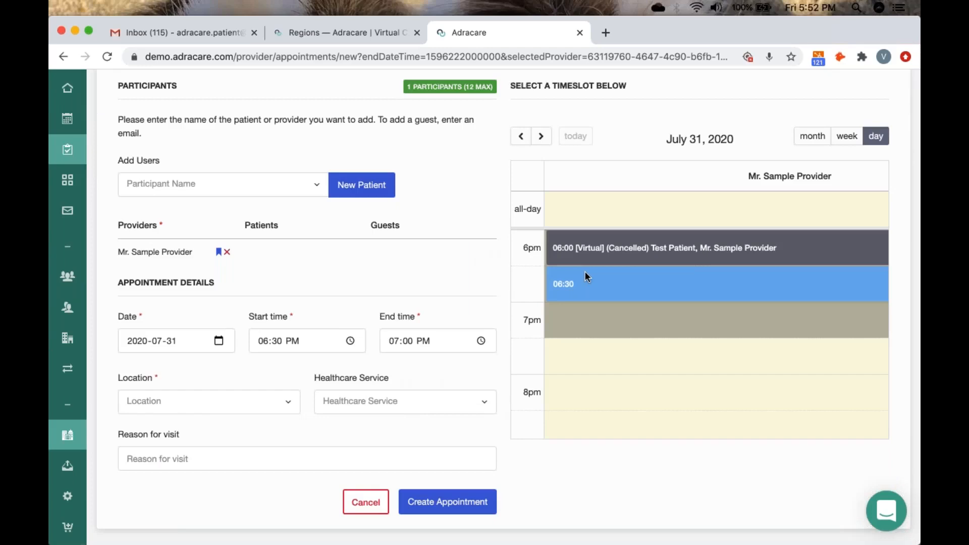
scroll(625, 346, "up", 5)
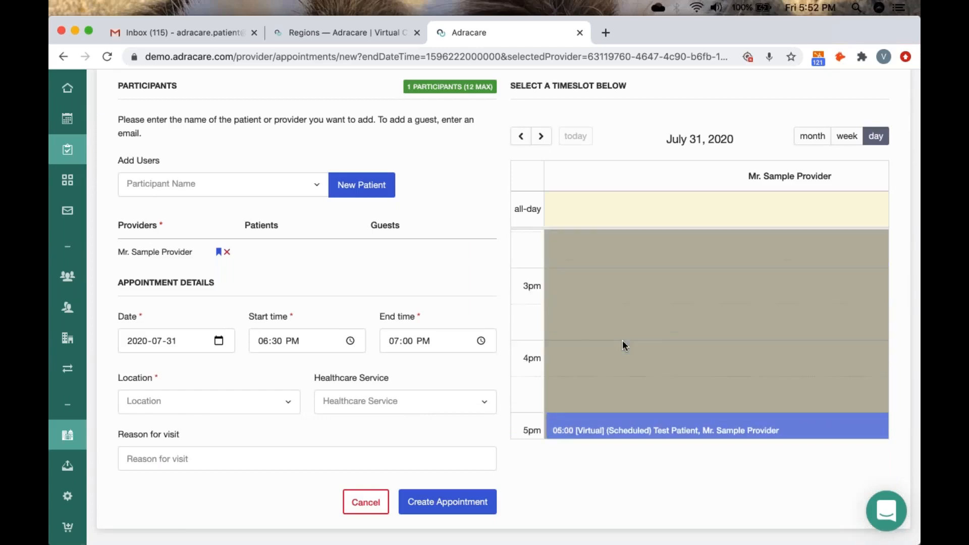
scroll(625, 345, "down", 3)
scroll(622, 340, "down", 2)
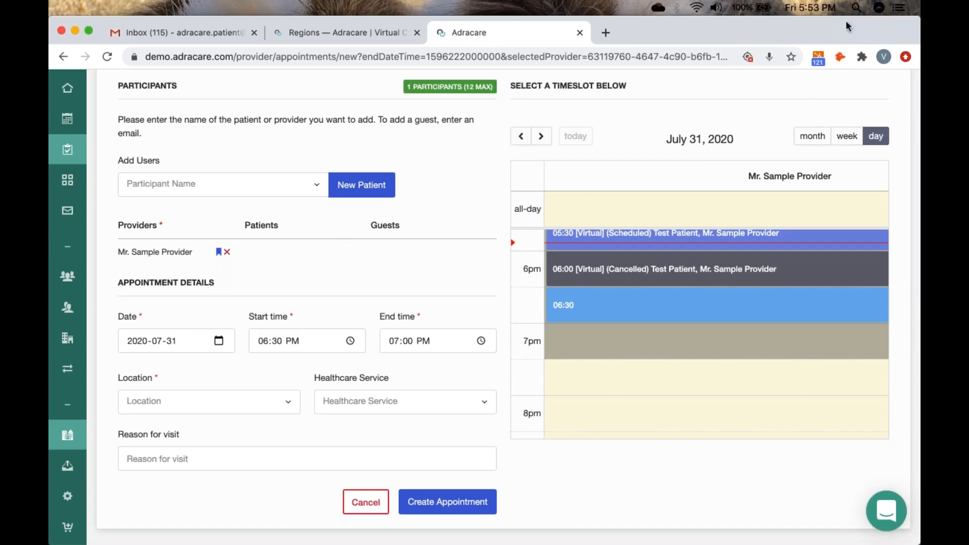
Search the participants by the patient's e-mail and add Test Patient to the appointment
left_click(183, 189)
type("adra")
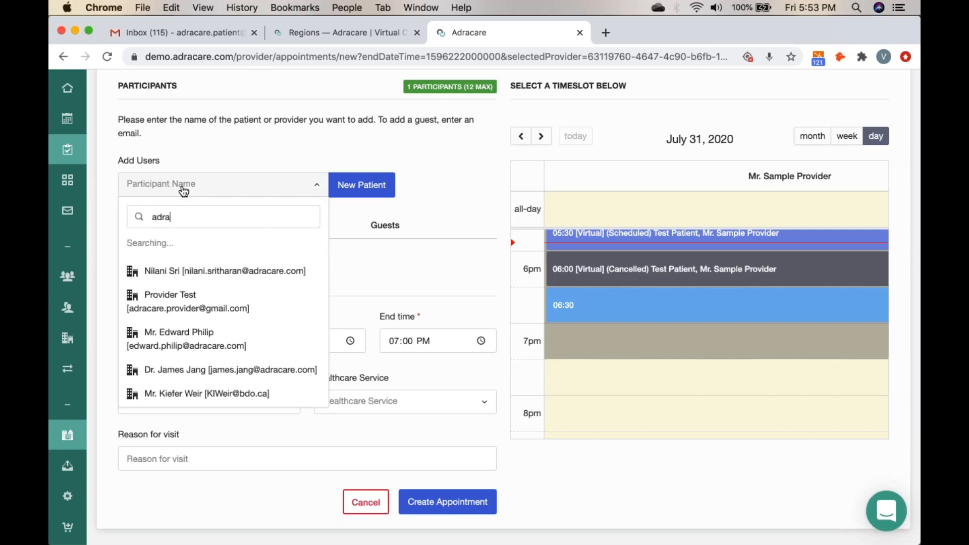
type("care")
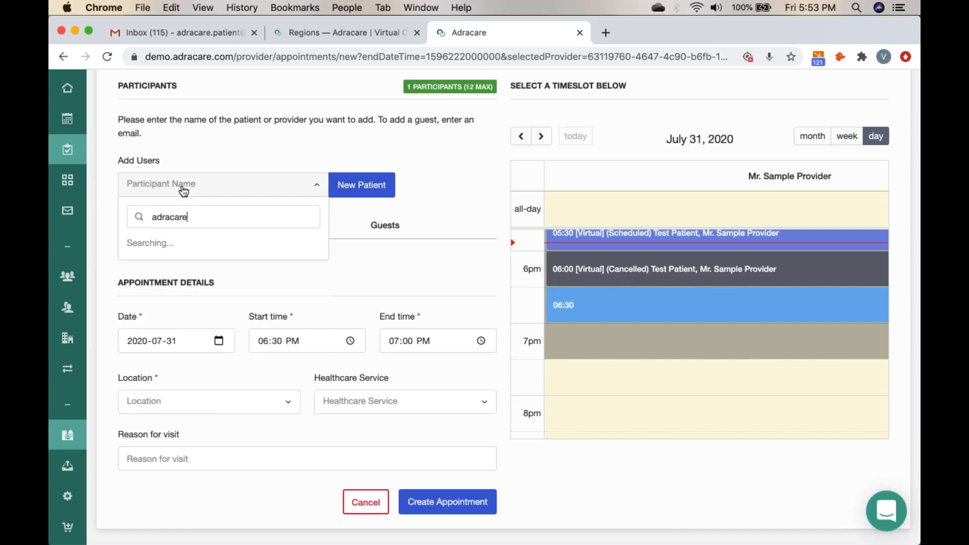
type(".pati")
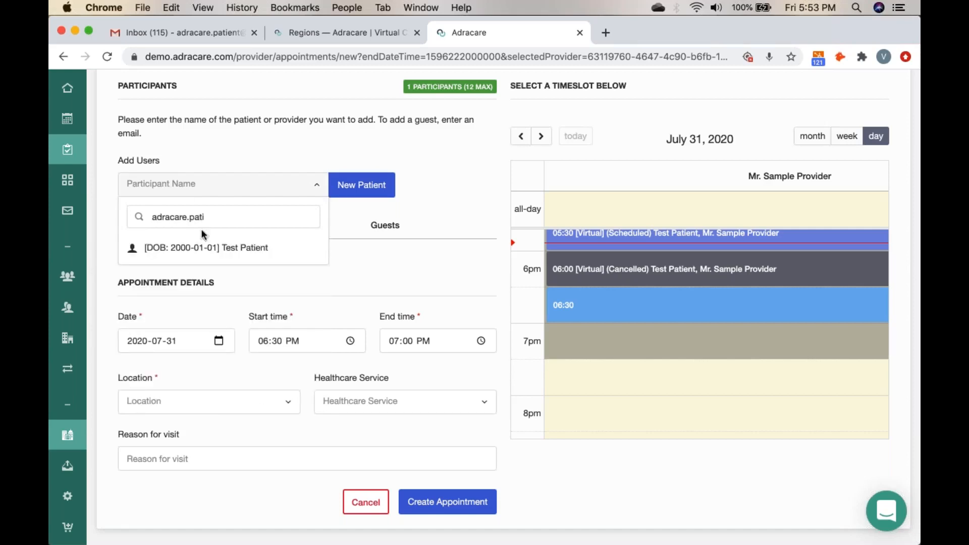
key("Return")
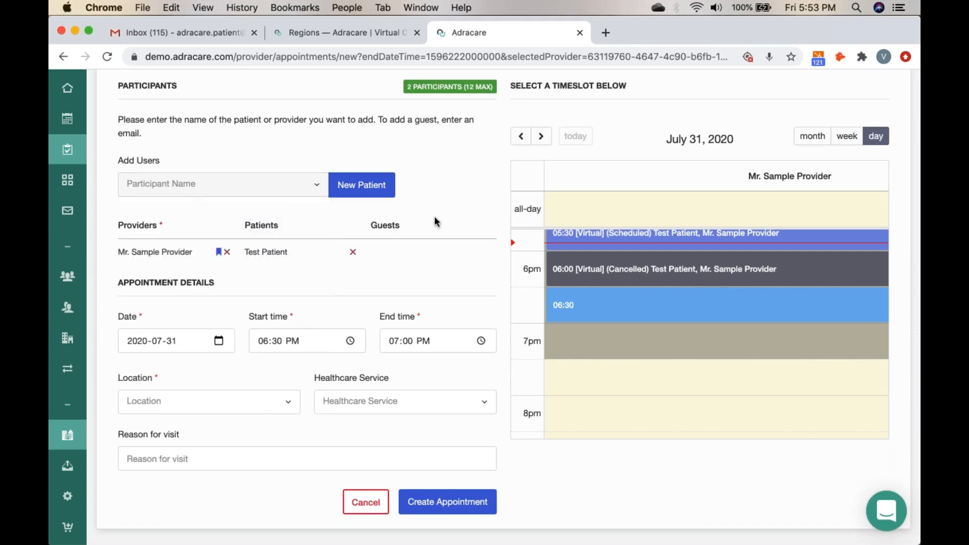
Review the new patient demographic form and its email communication option, and close it without creating a patient
left_click(383, 187)
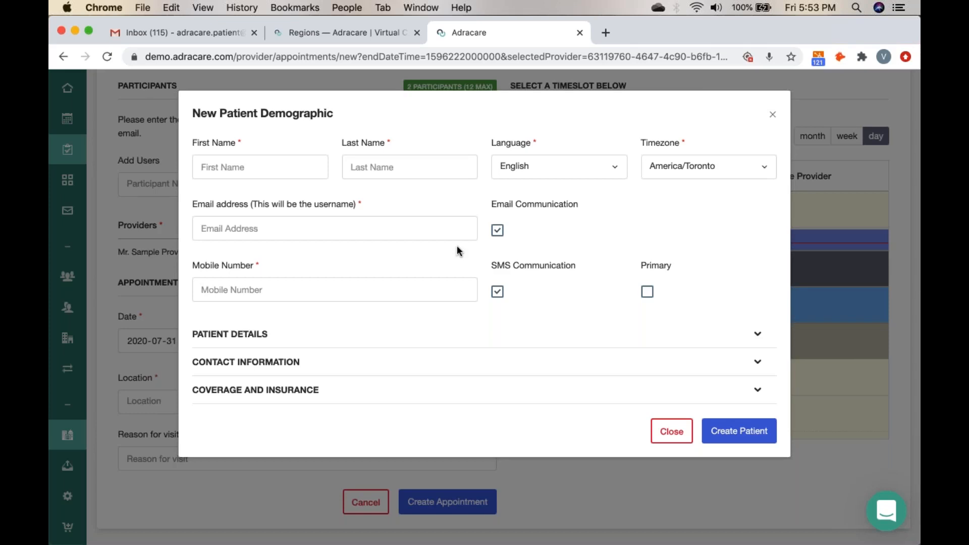
left_click(494, 232)
left_click(497, 232)
left_click(671, 435)
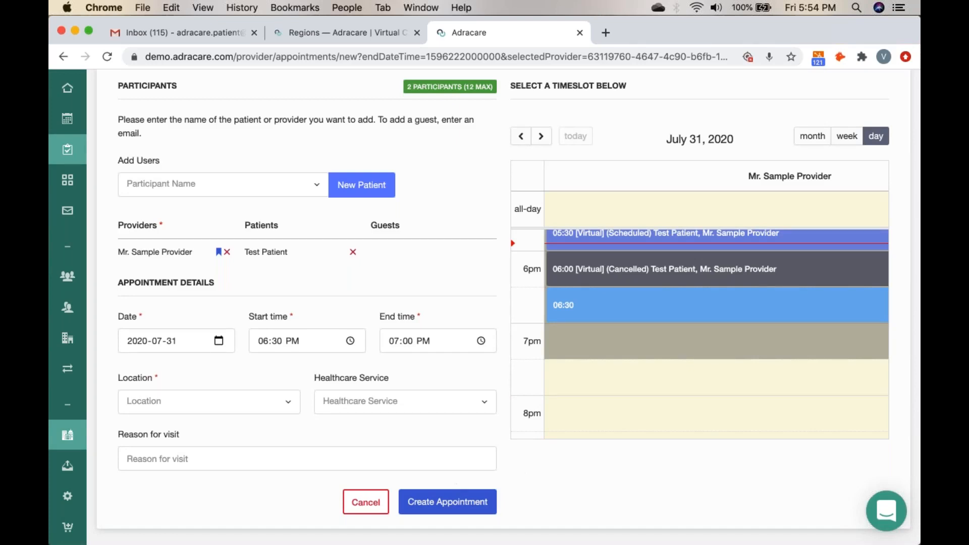
Set the appointment's location to Virtual, leave the healthcare service unselected, and create the appointment
scroll(447, 499, "down", 2)
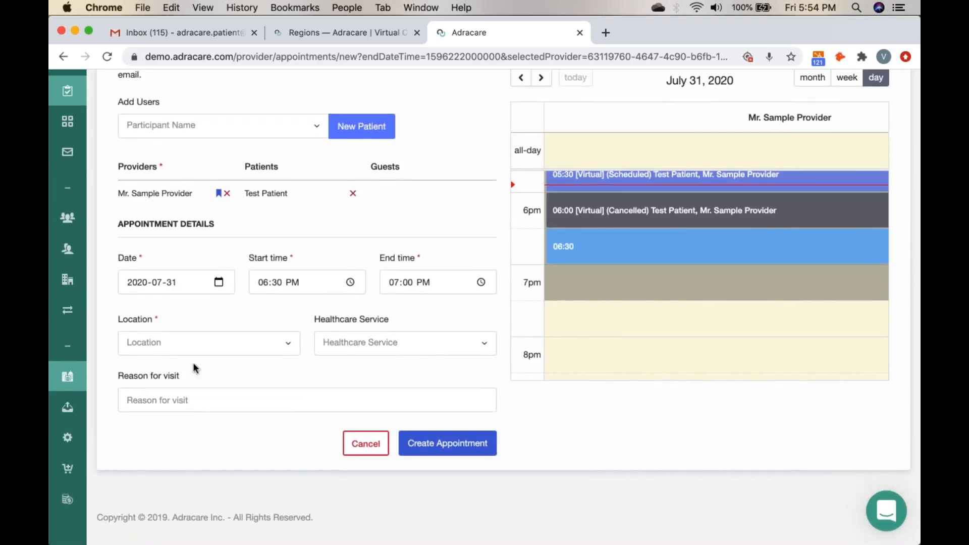
left_click(162, 345)
left_click(145, 477)
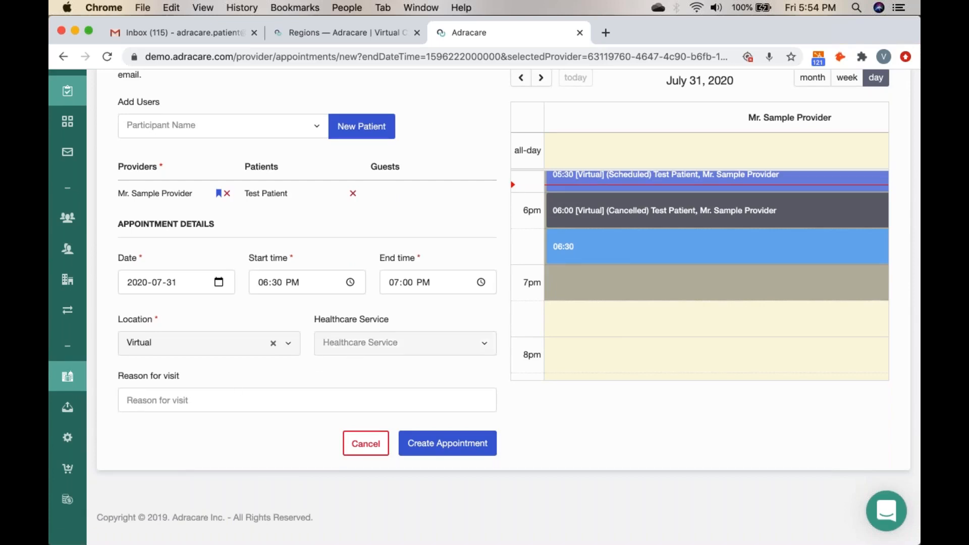
left_click(384, 343)
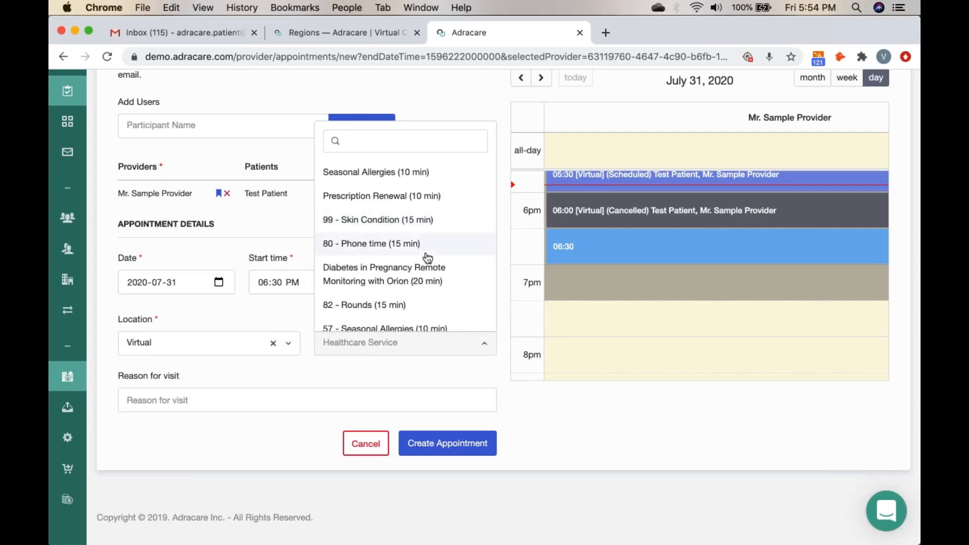
left_click(520, 411)
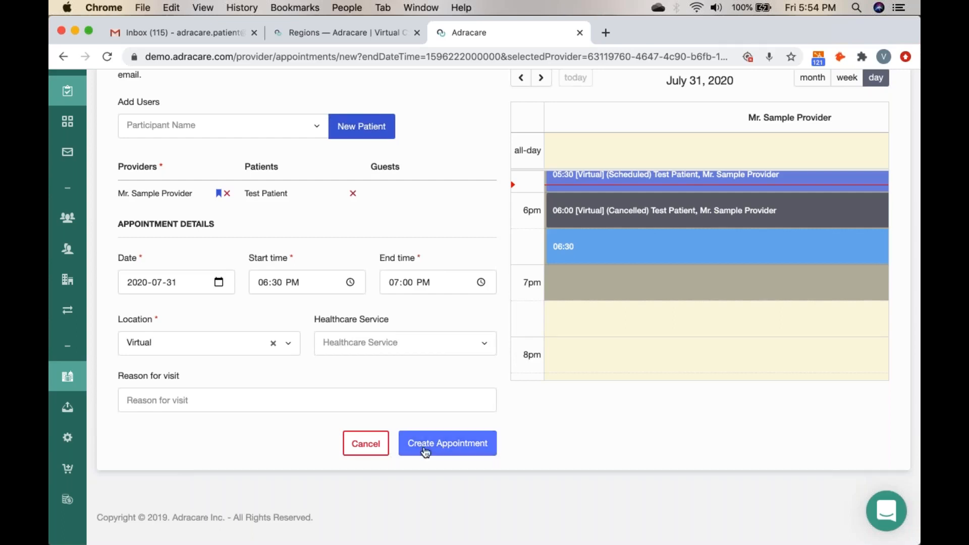
left_click(447, 448)
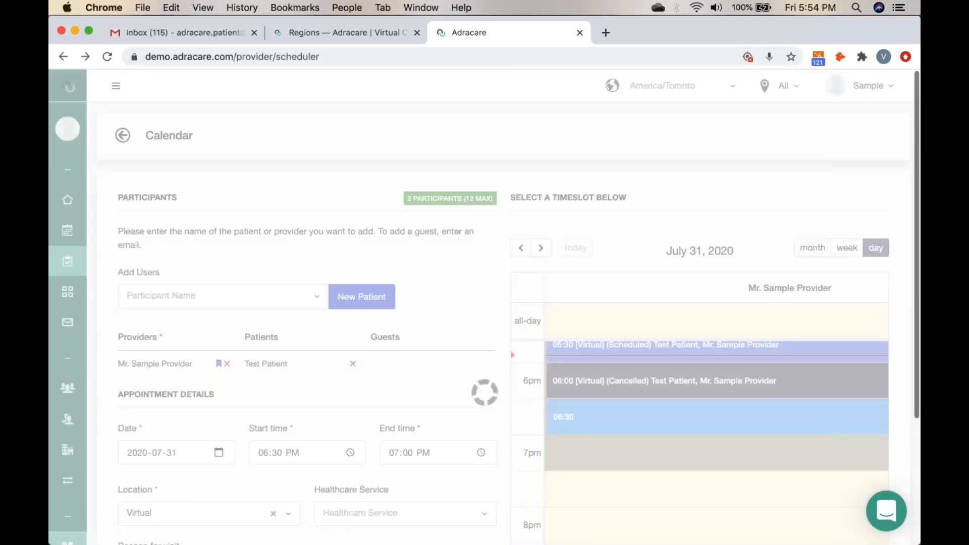
Find the new 6:30 PM appointment on Friday 7/31 in the calendar and open its details
scroll(411, 446, "down", 10)
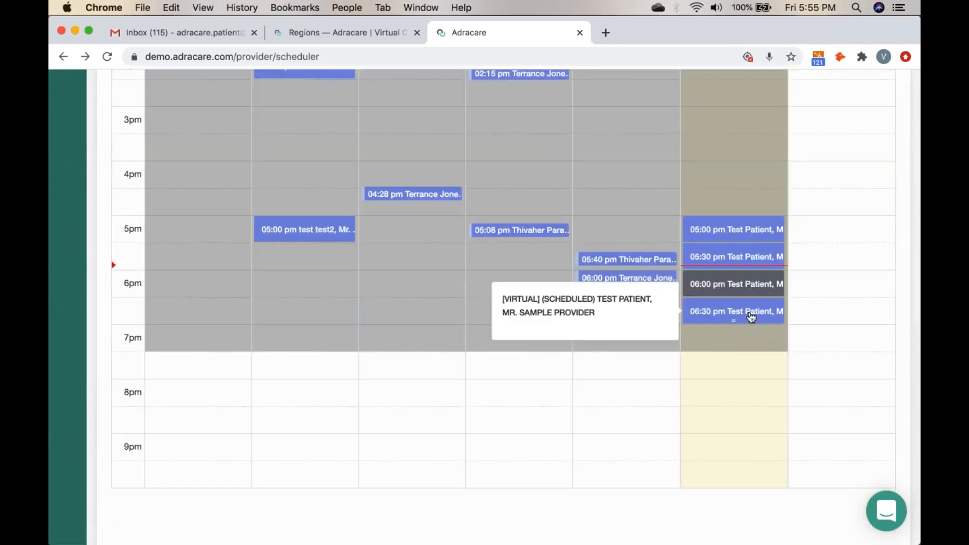
scroll(750, 318, "up", 3)
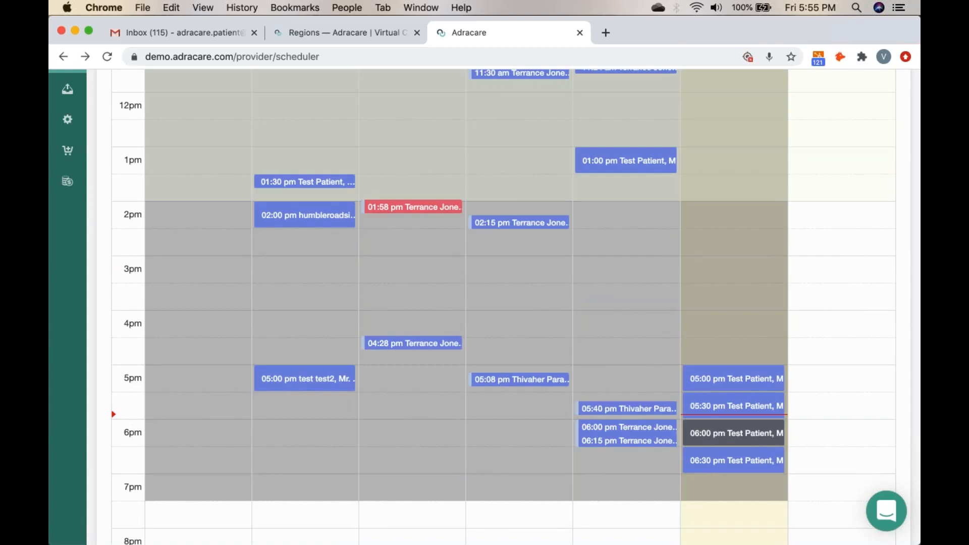
left_click(740, 469)
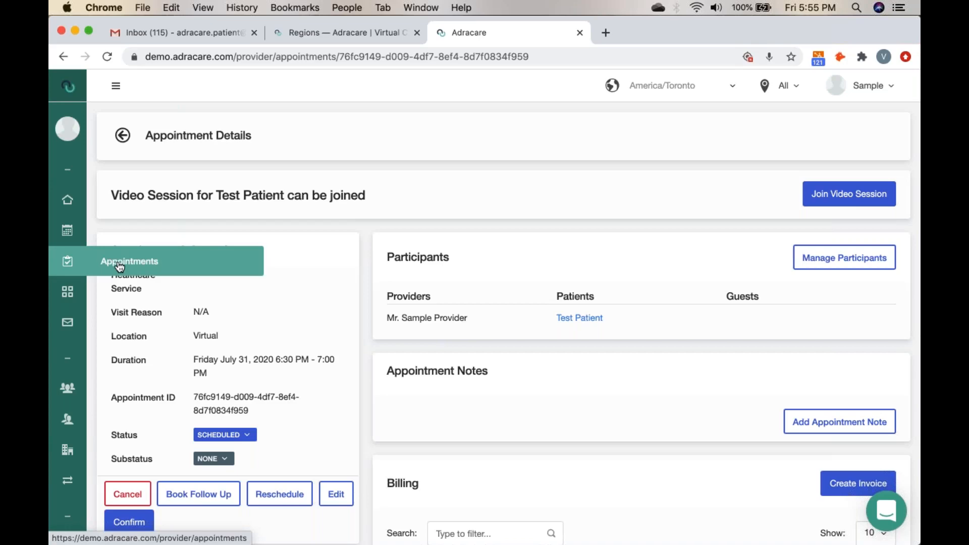
Open the appointments daysheet and enter the virtual video session of the 6:30 PM Test Patient appointment
left_click(71, 264)
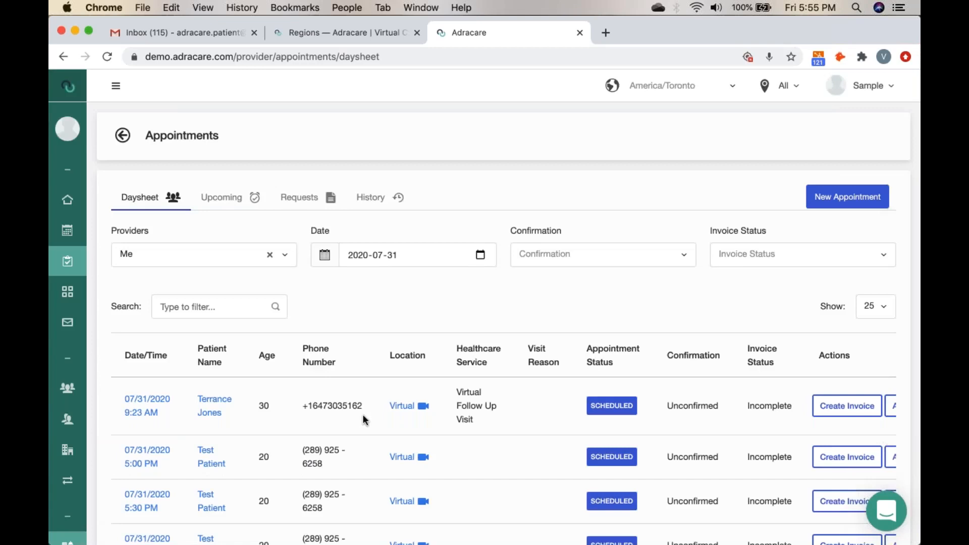
scroll(363, 415, "down", 3)
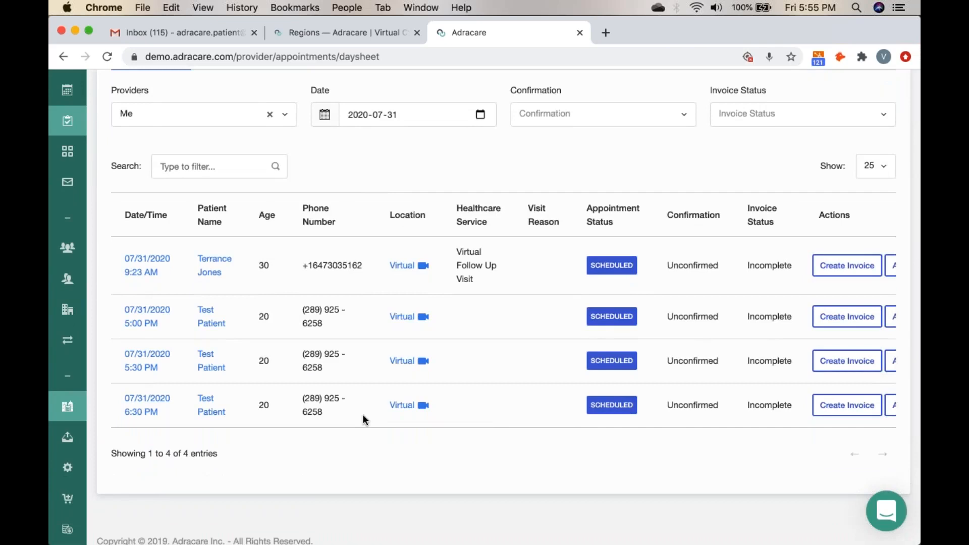
left_click(405, 409)
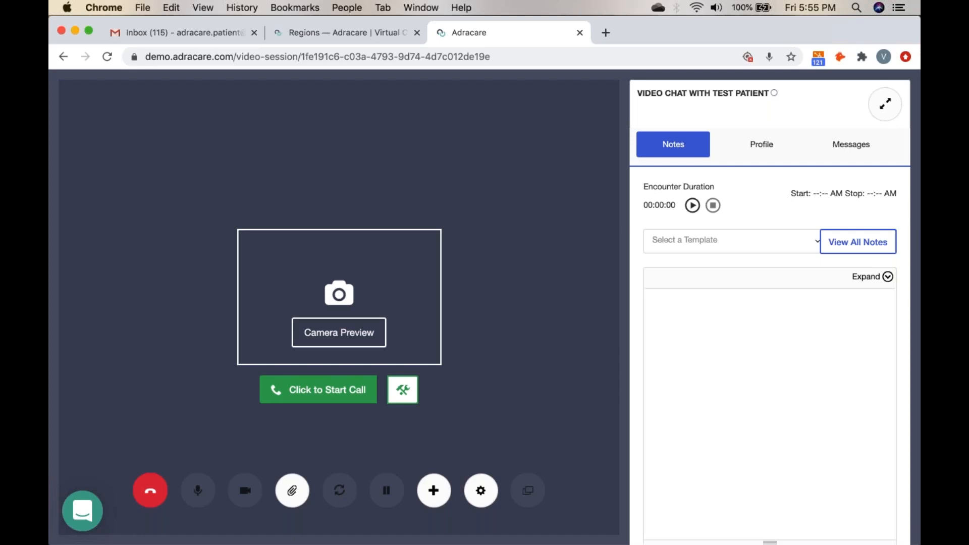
Run the connection check for the video session, and review its help information with the camera and microphone settings
left_click(403, 395)
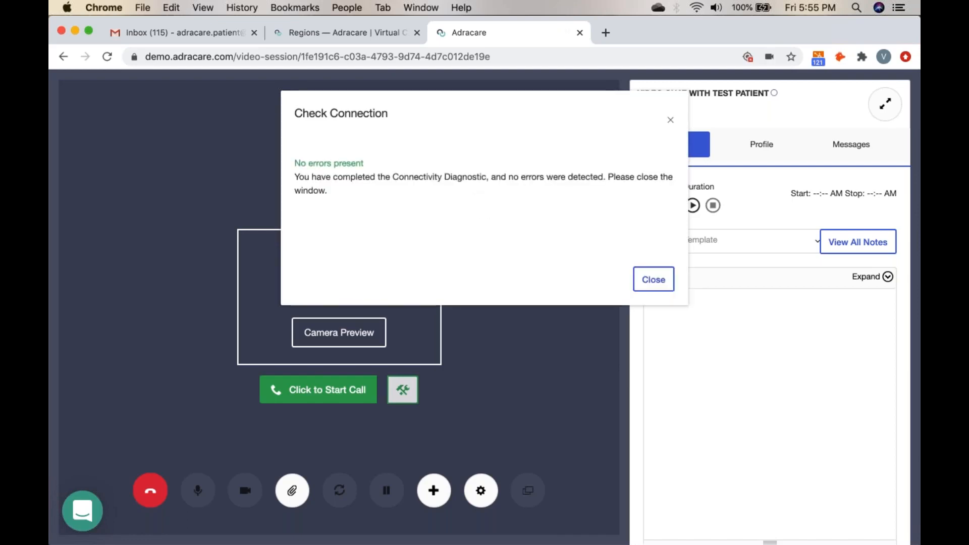
left_click(655, 288)
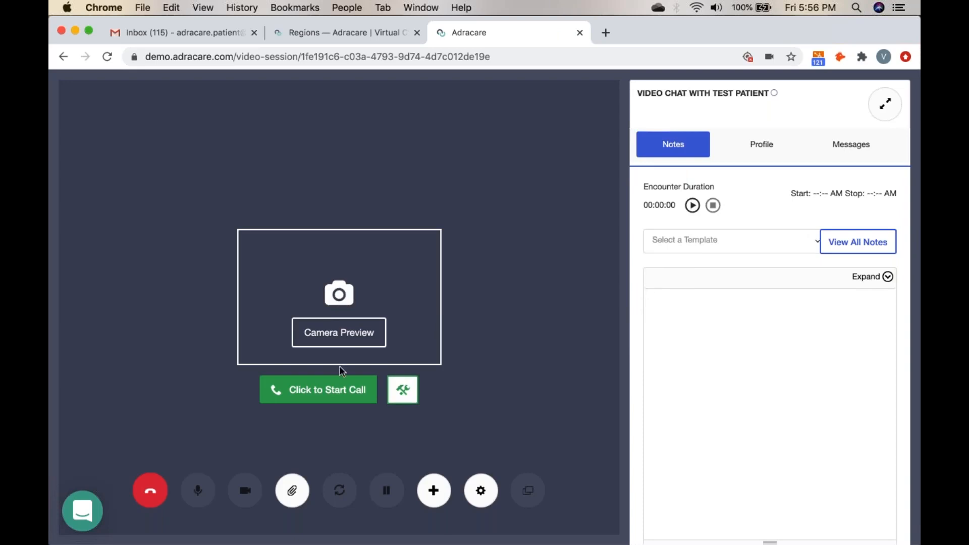
left_click(488, 500)
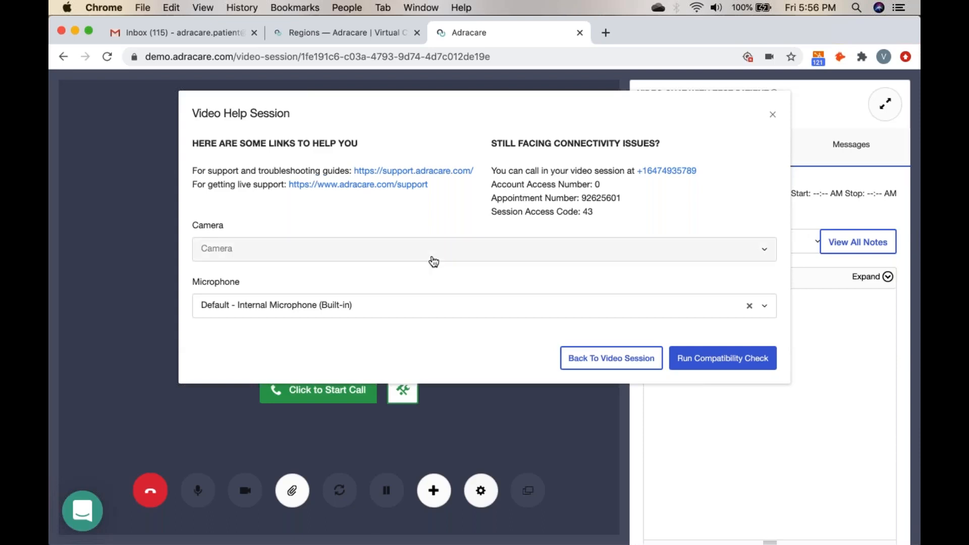
left_click(772, 114)
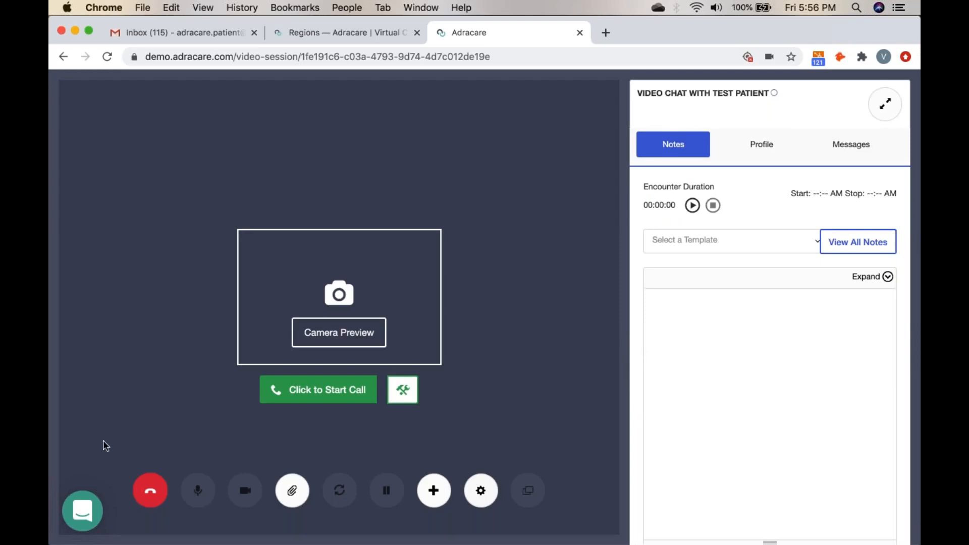
View and close the support chat, and display the site's camera and microphone permissions in the browser
left_click(88, 512)
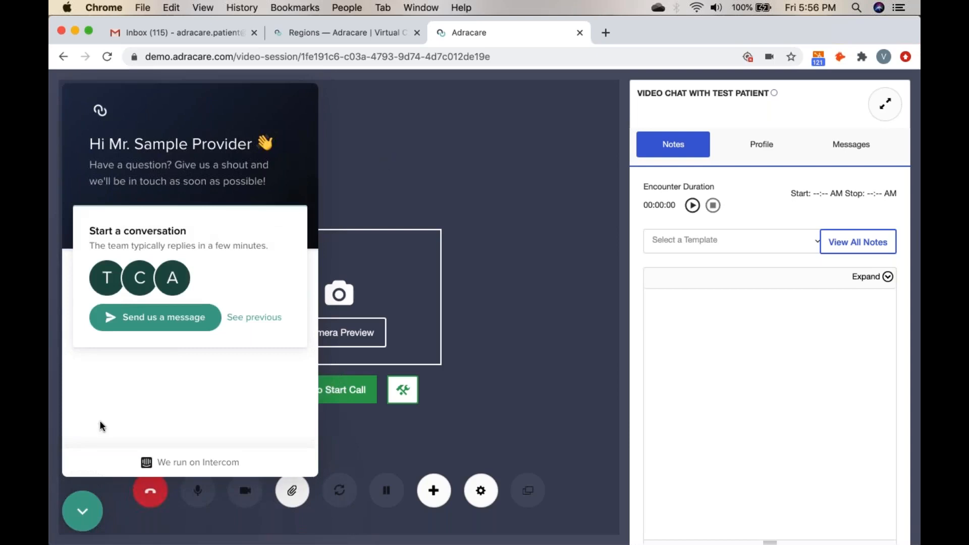
left_click(70, 516)
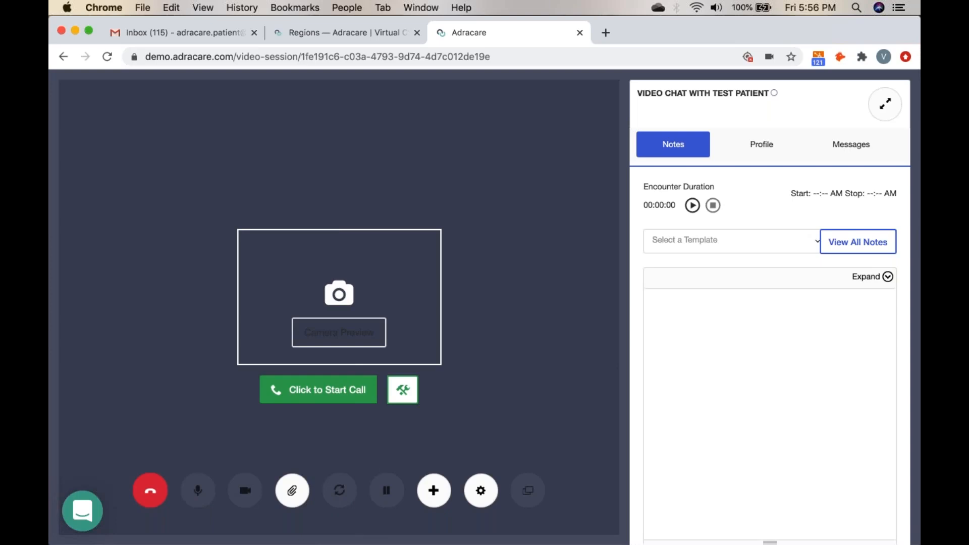
left_click(134, 57)
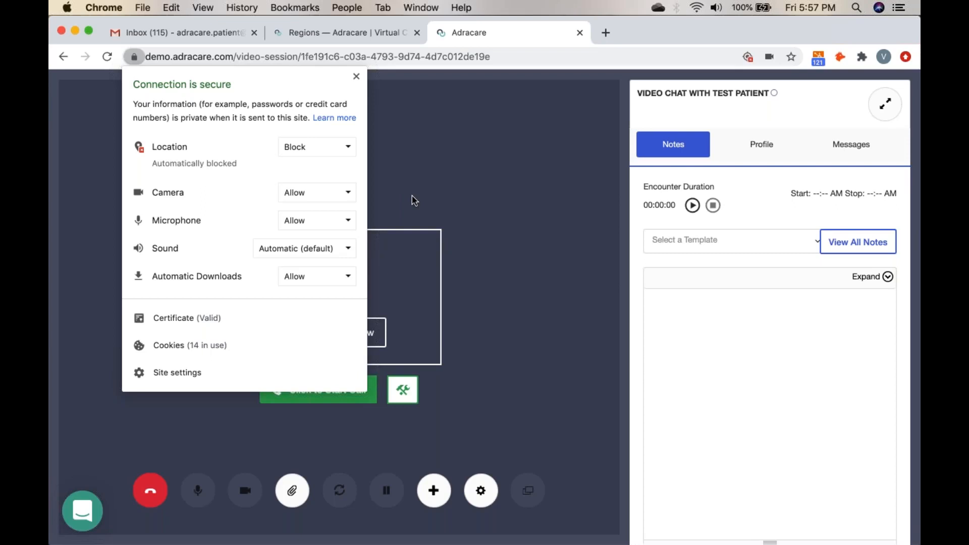
Close the site permissions, preview the camera and start the video call with Test Patient
left_click(471, 210)
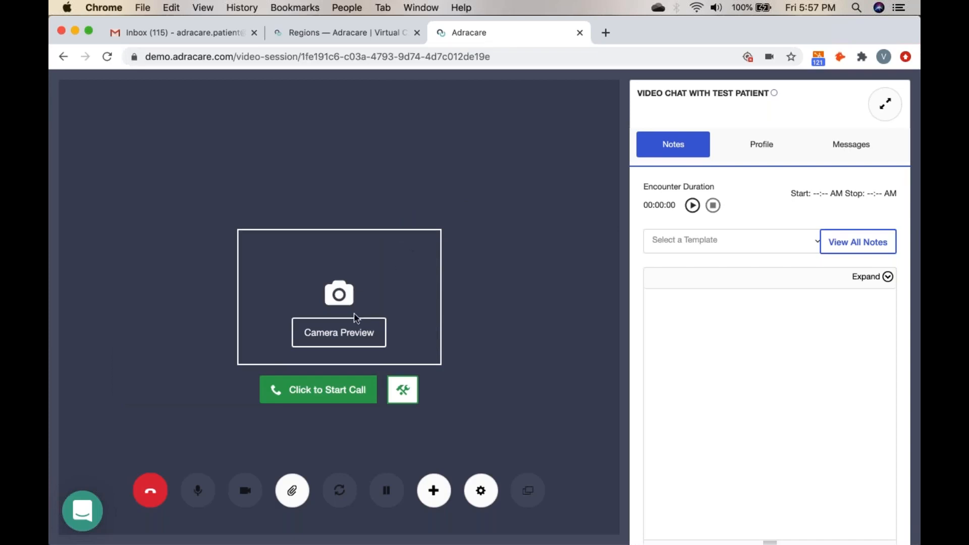
left_click(354, 325)
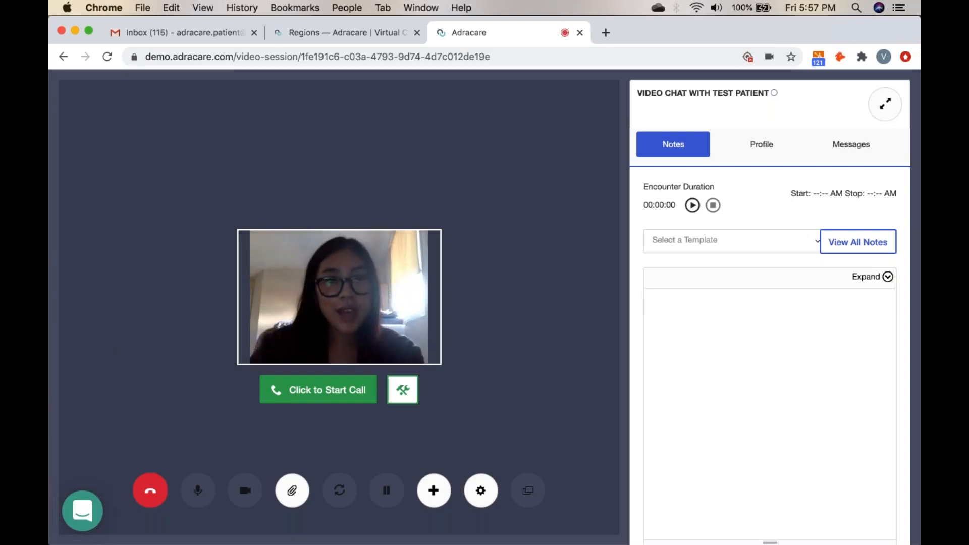
left_click(318, 389)
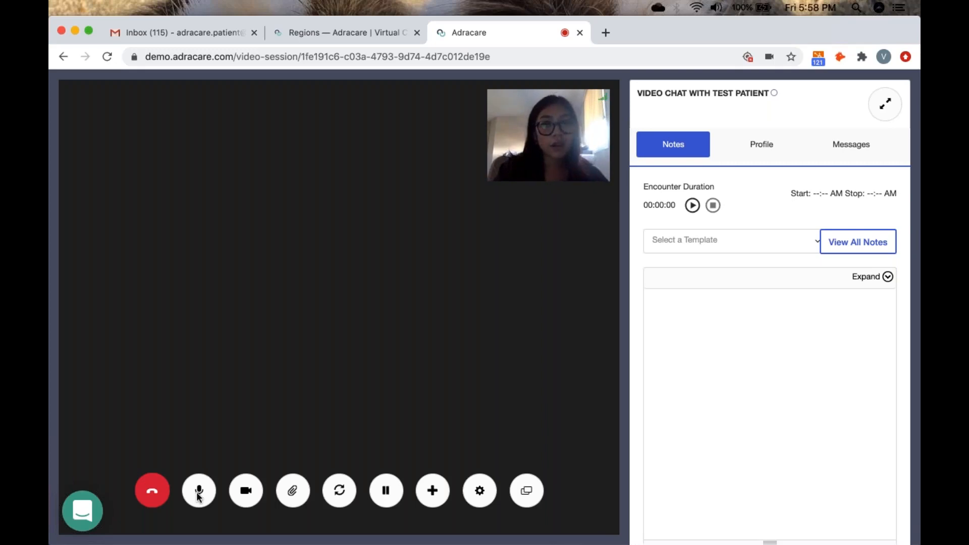
View the documents shared in the call and the upload form, and close them without uploading anything
left_click(293, 490)
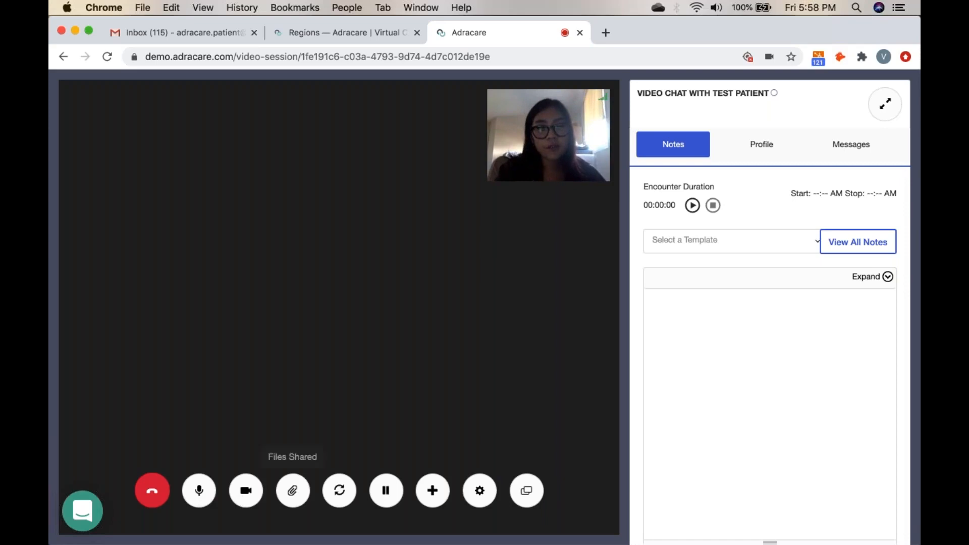
left_click(293, 491)
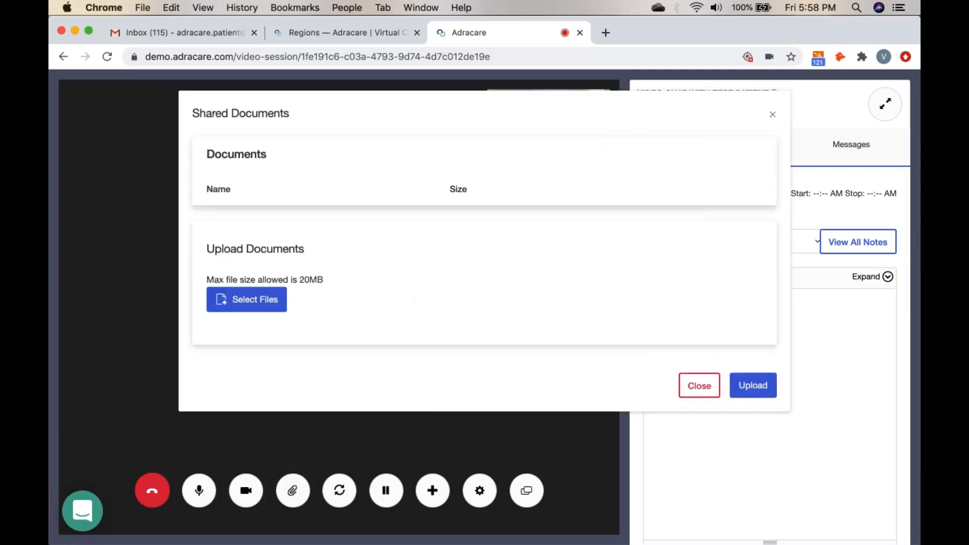
left_click(406, 417)
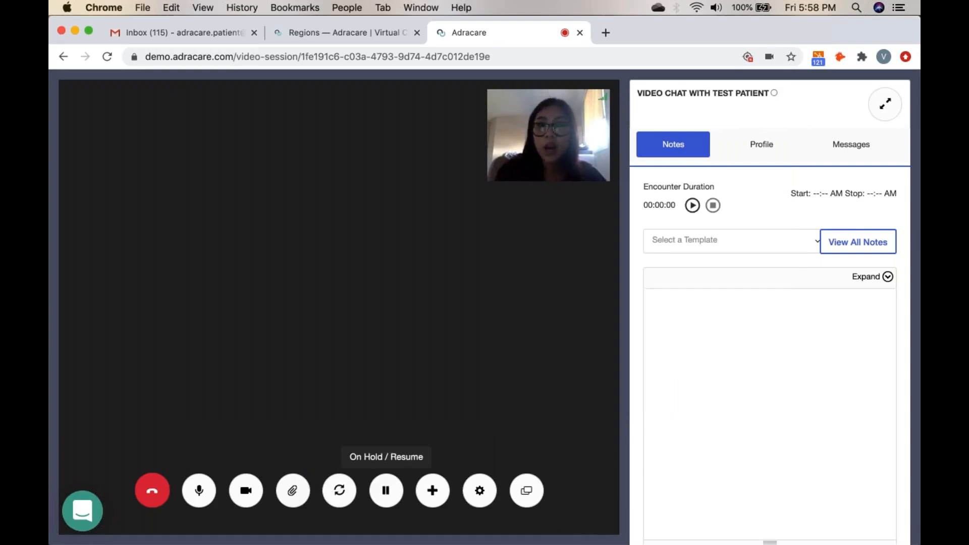
Put the call on hold and resume it, and view the guest invitation form without sending an invite
left_click(386, 490)
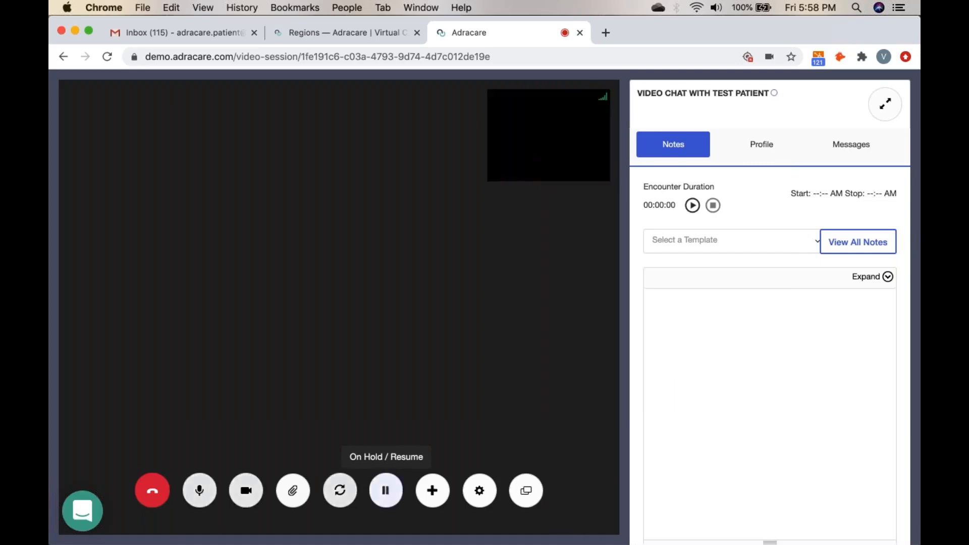
left_click(385, 490)
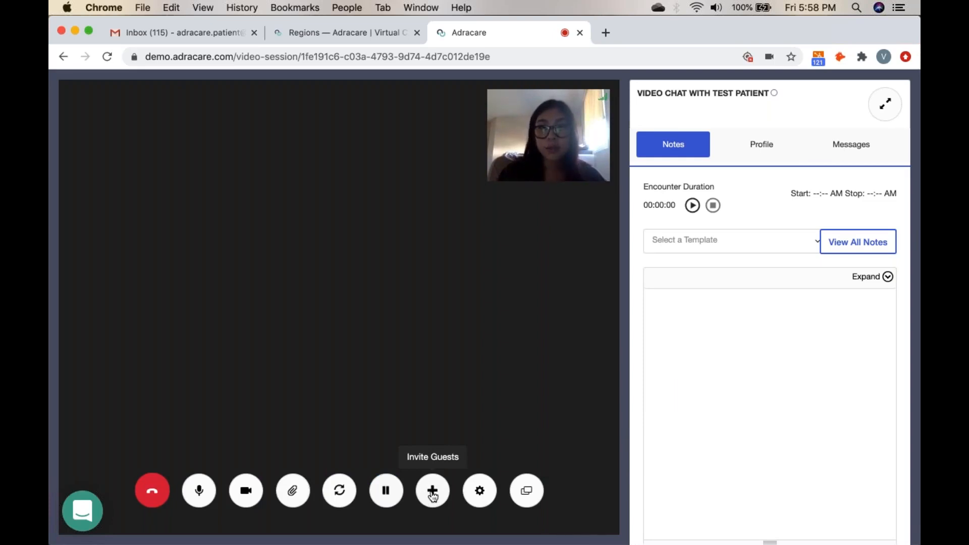
left_click(433, 494)
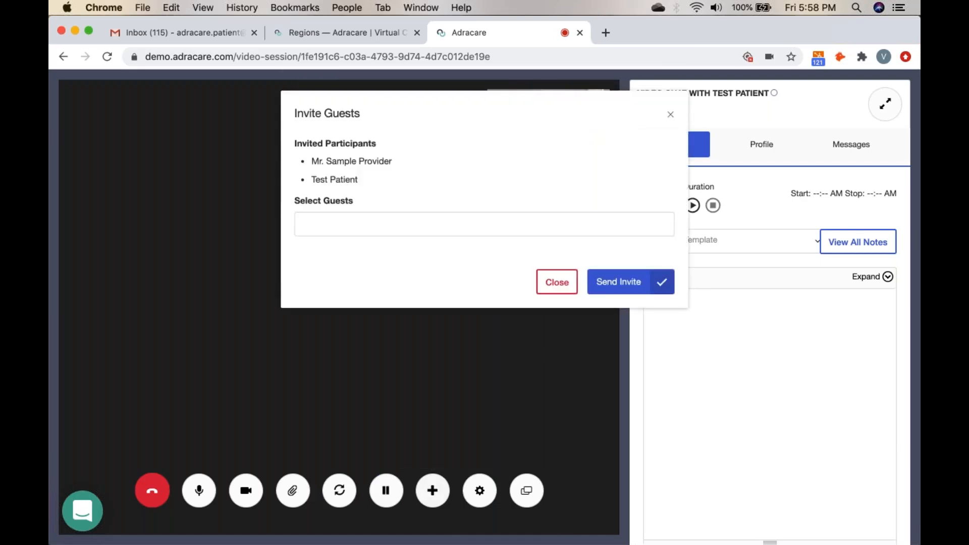
left_click(670, 115)
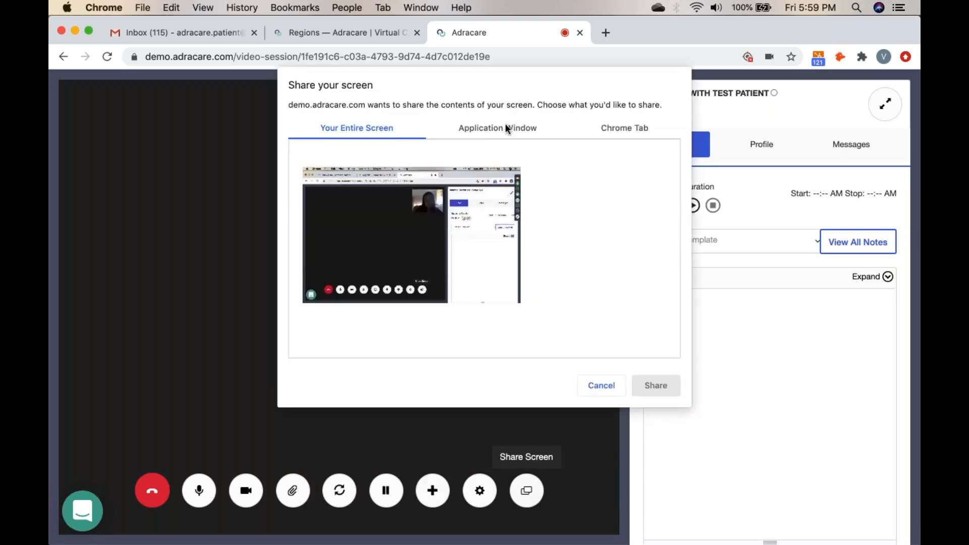
Examine the application window and Chrome tab choices for sharing the screen, and cancel the sharing
left_click(506, 127)
left_click(608, 127)
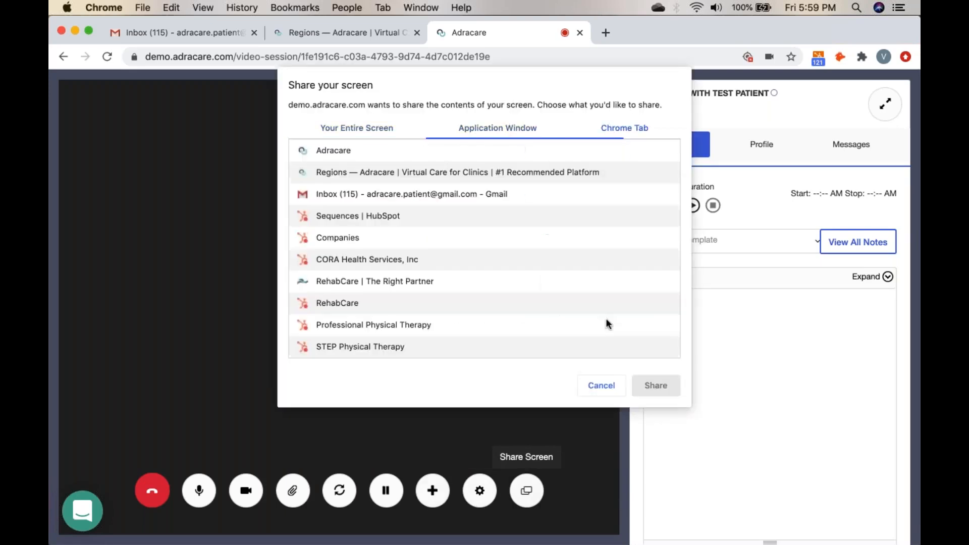
left_click(605, 386)
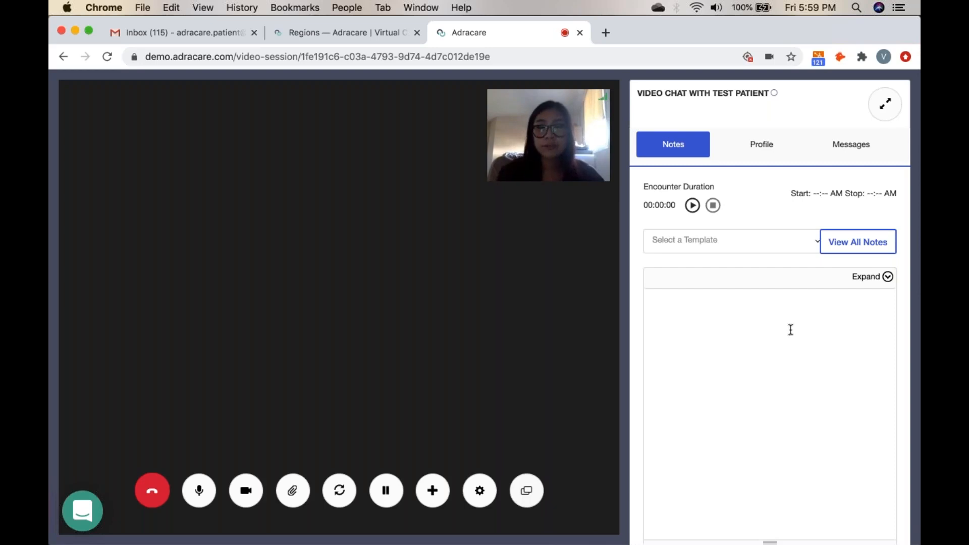
Load the Consult Report template into the encounter note and look through its text
scroll(791, 329, "down", 2)
left_click(697, 189)
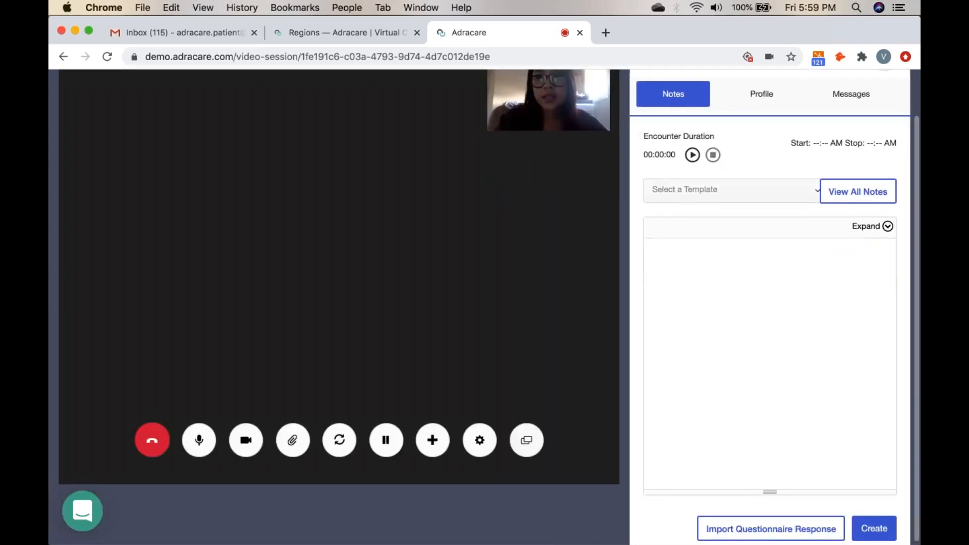
left_click(692, 255)
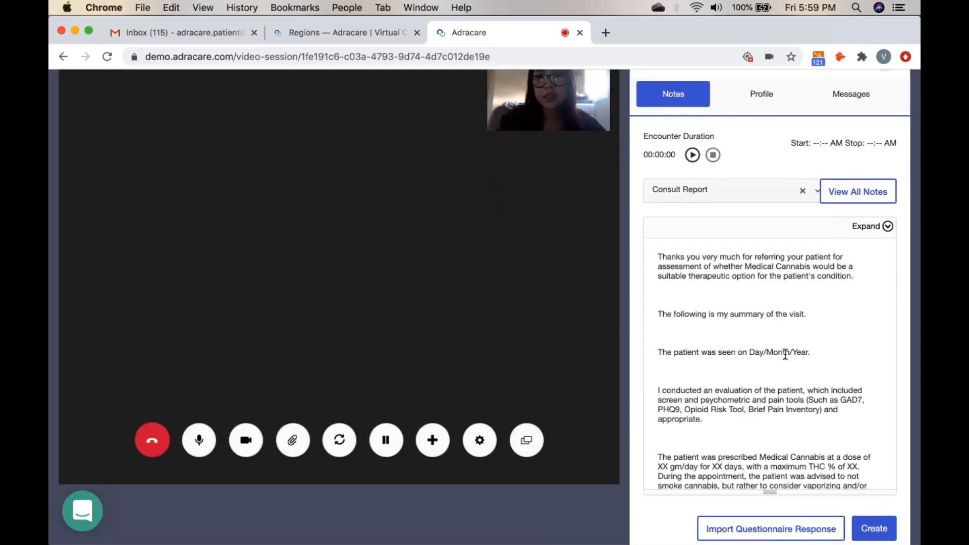
scroll(785, 354, "up", 2)
scroll(785, 354, "down", 3)
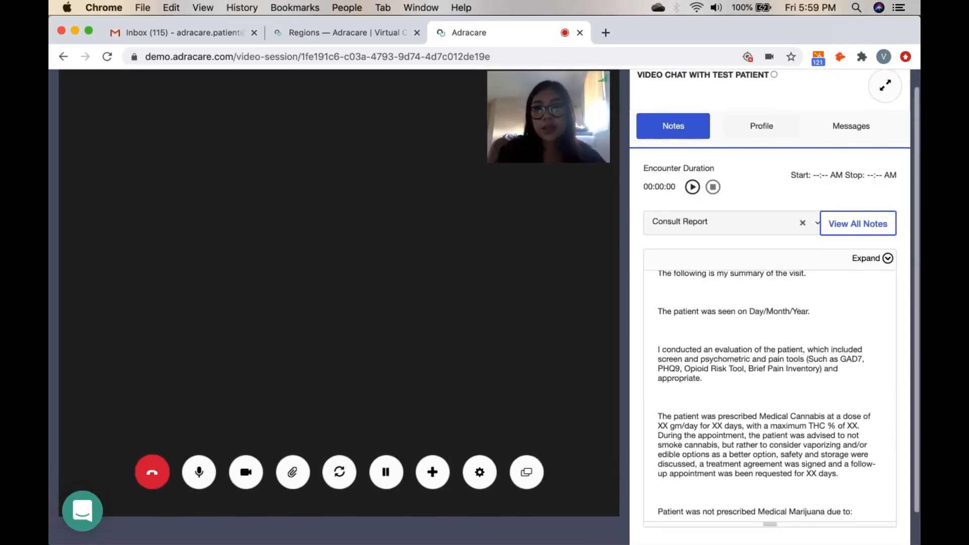
Review the patient's profile records from E Forms to Vital Sign Events, and view the session's messages
left_click(762, 144)
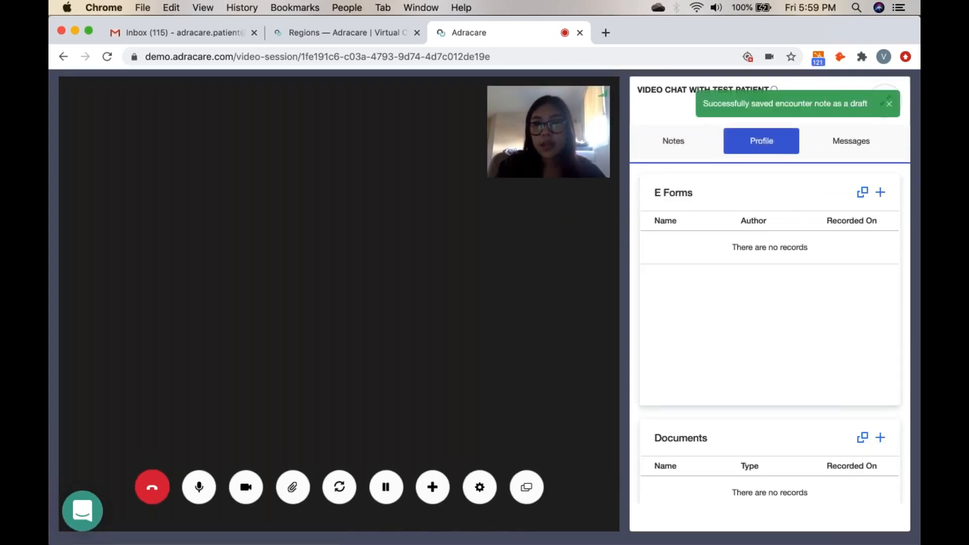
scroll(769, 328, "down", 10)
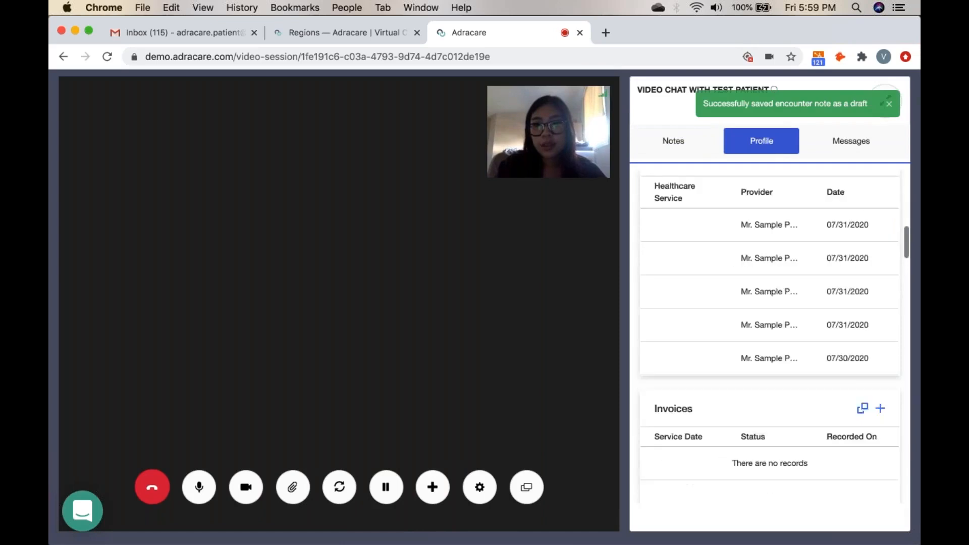
scroll(770, 328, "down", 8)
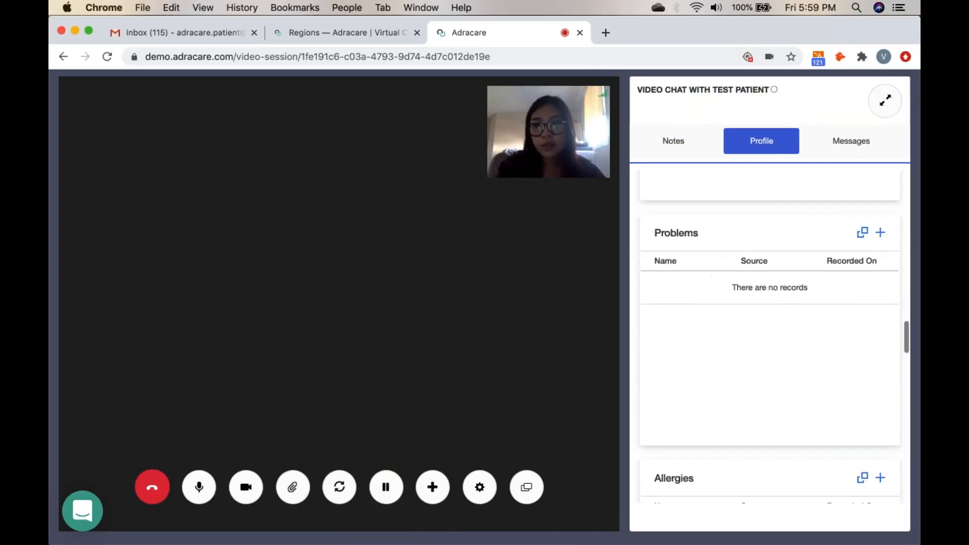
scroll(769, 336, "down", 6)
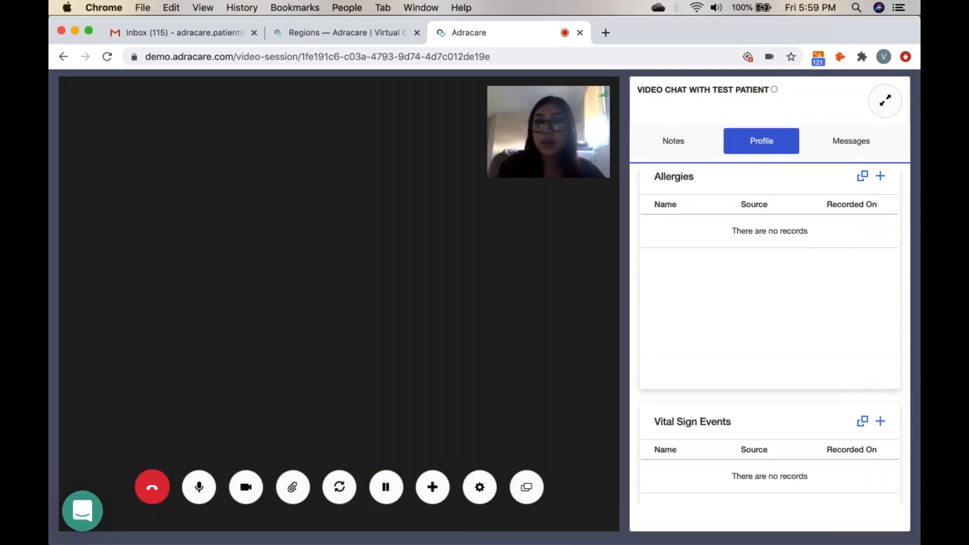
left_click(850, 141)
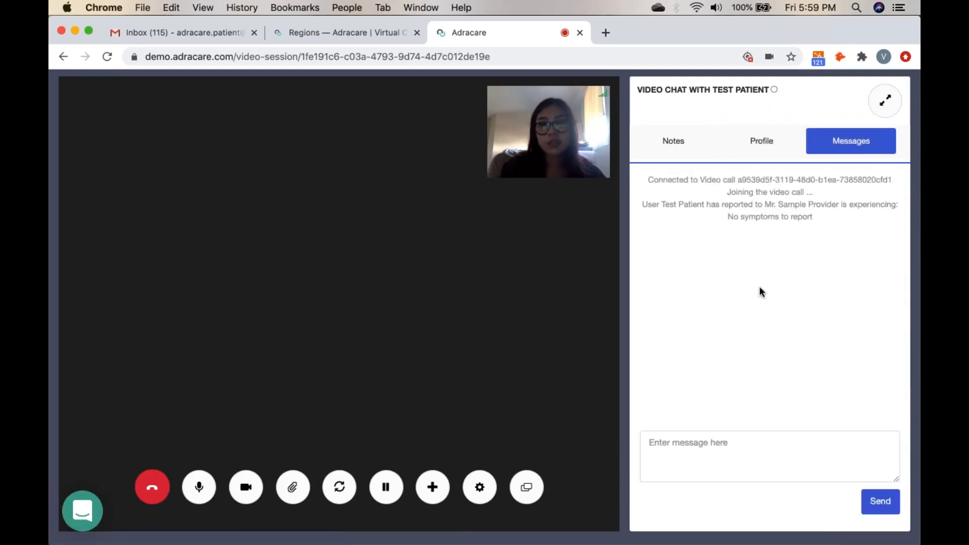
Return to the encounter notes and leave the call without adding patient notes or completing the appointment
left_click(673, 141)
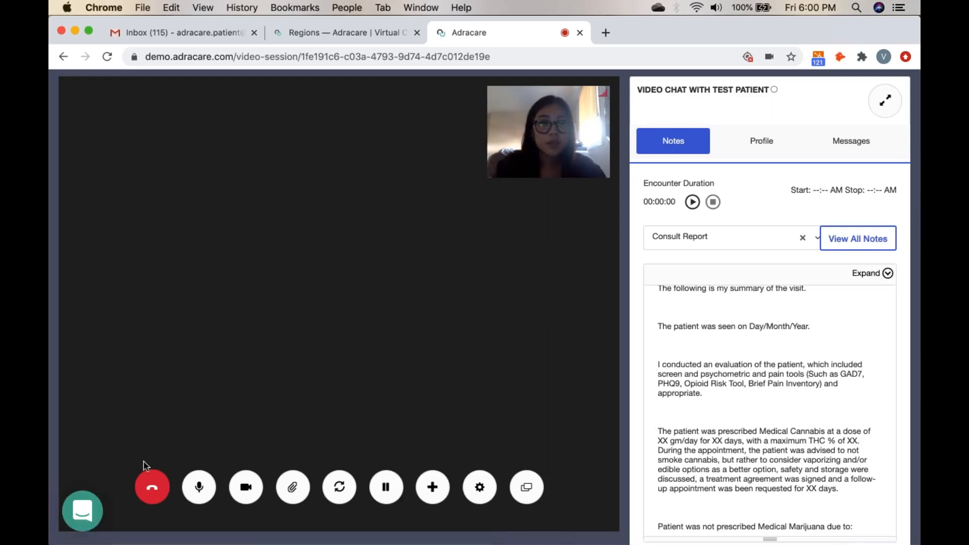
left_click(151, 485)
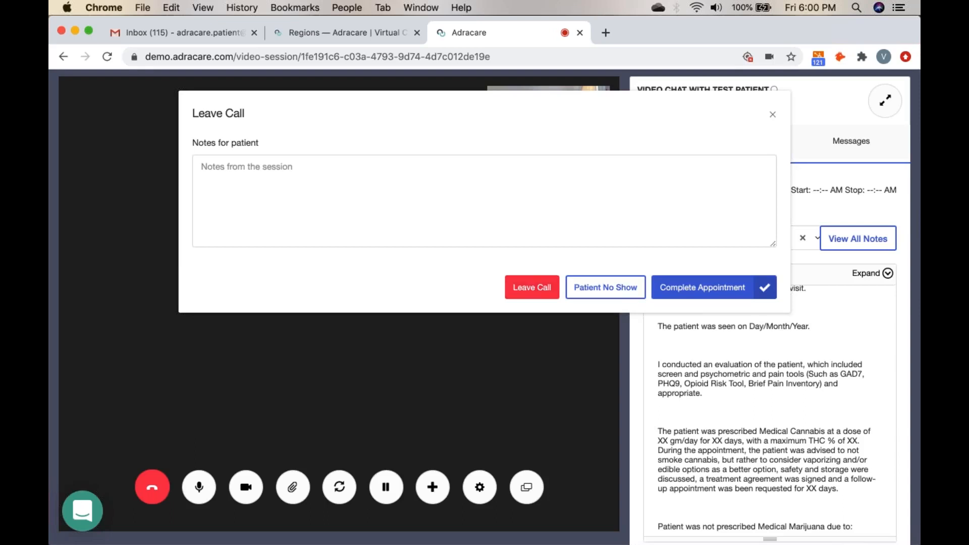
left_click(531, 287)
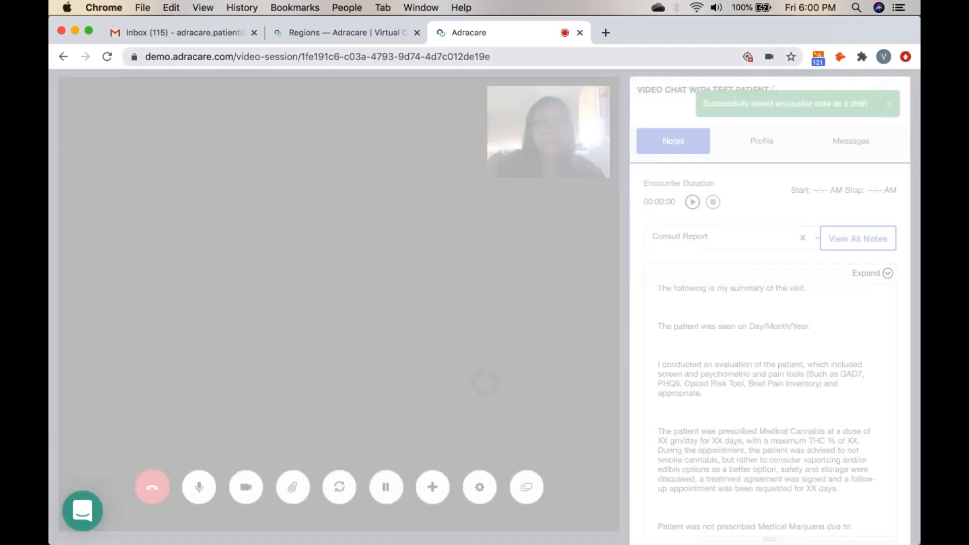
Switch to Gmail, open the newest appointment confirmation thread and review the 6:30 PM appointment's details and joining instructions
left_click(180, 31)
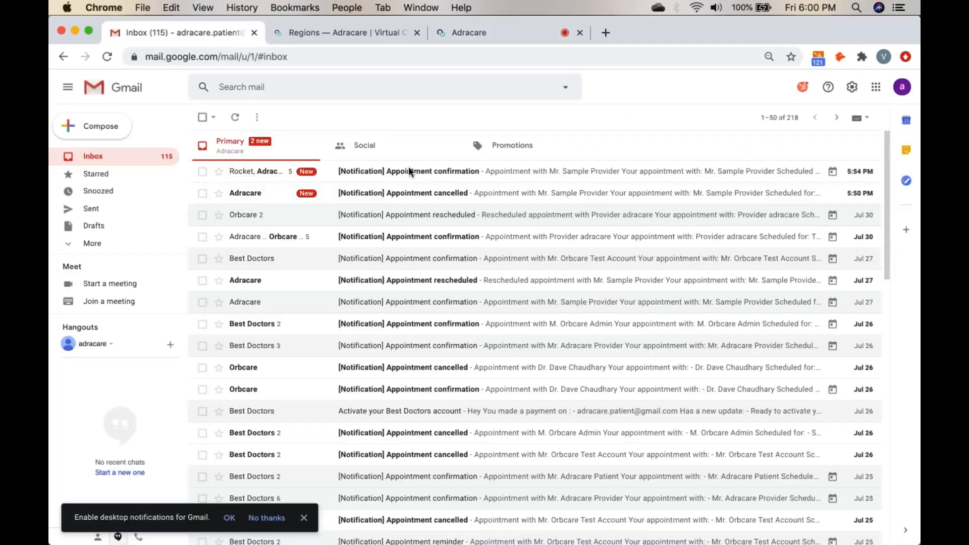
left_click(416, 172)
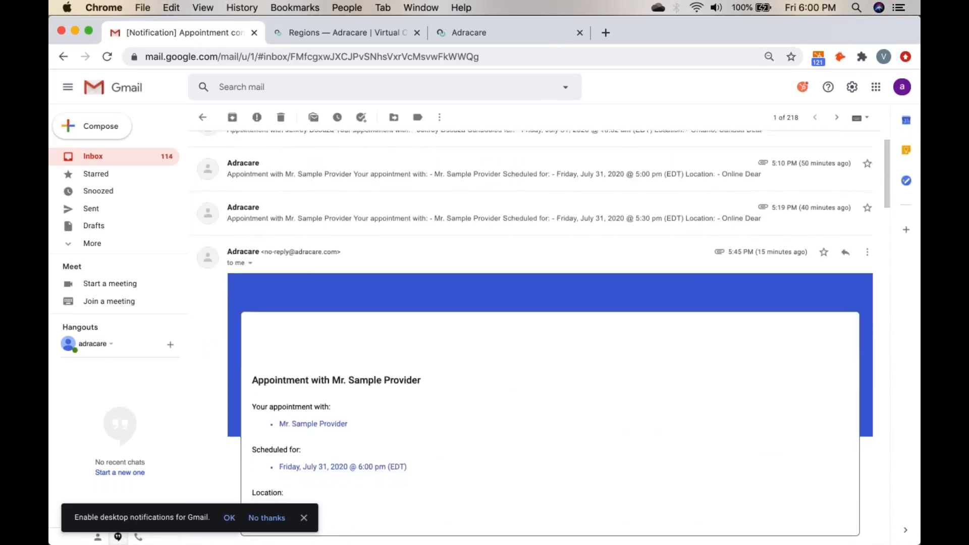
scroll(550, 337, "down", 4)
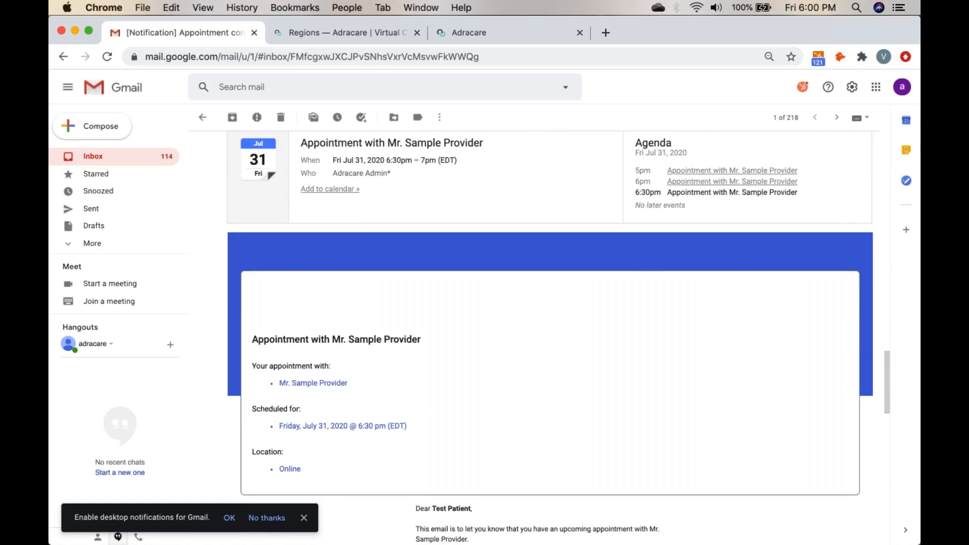
scroll(482, 250, "up", 1)
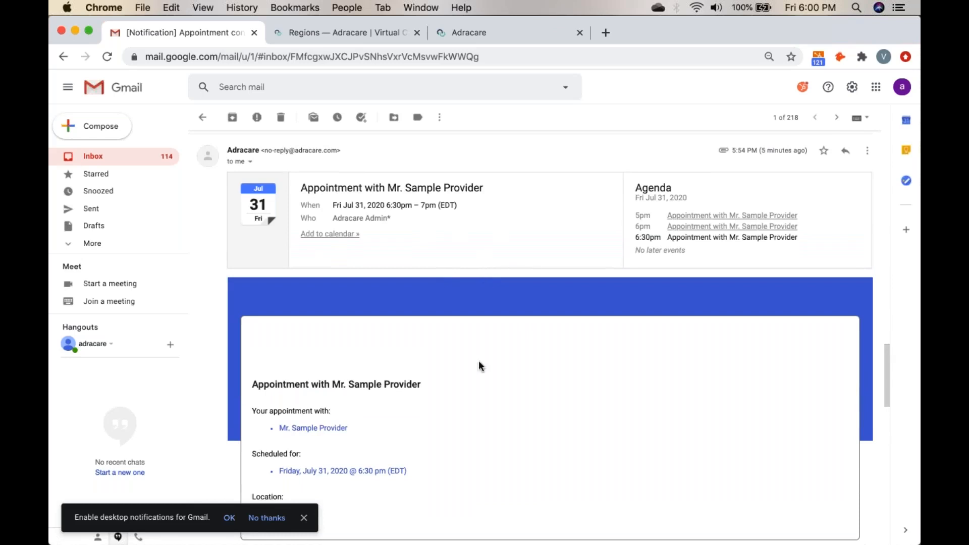
scroll(475, 391, "down", 3)
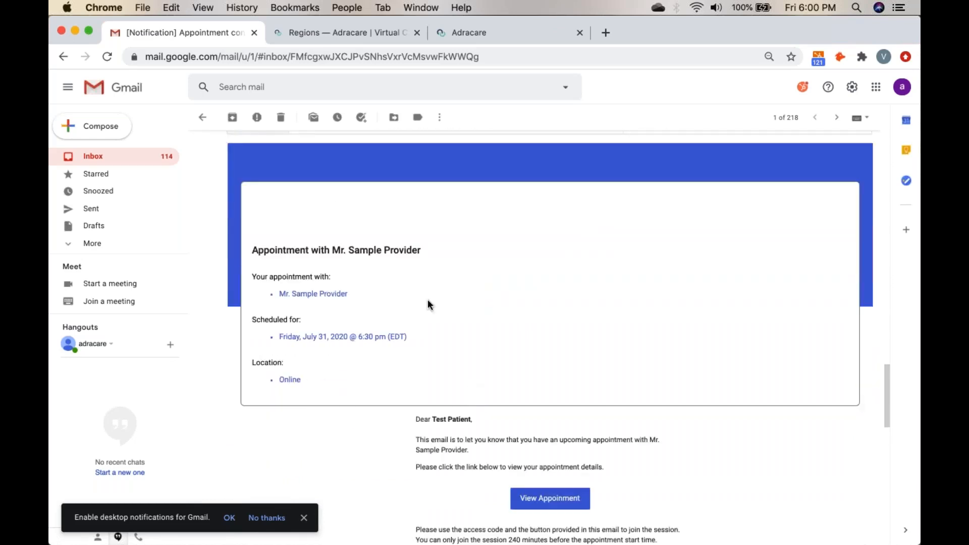
scroll(384, 280, "down", 1)
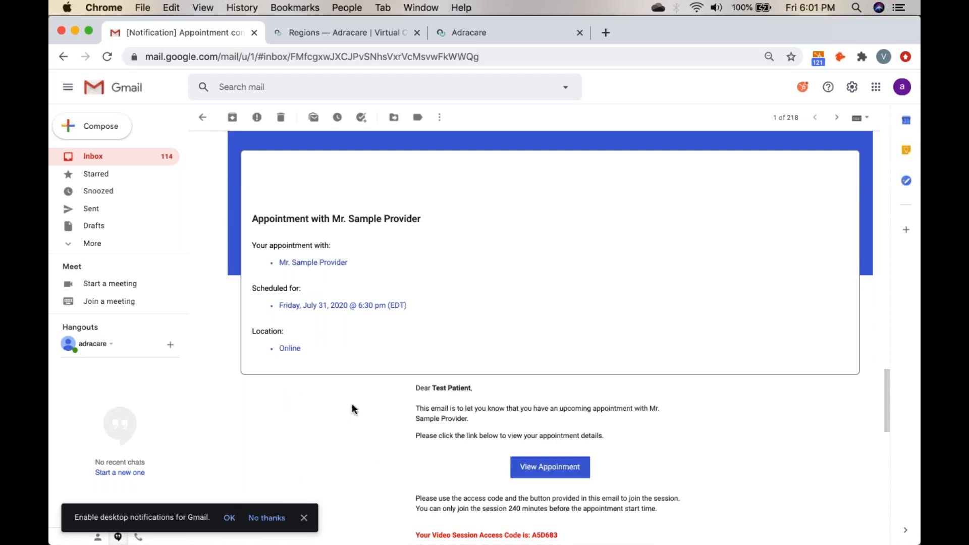
scroll(353, 404, "down", 5)
scroll(352, 404, "down", 1)
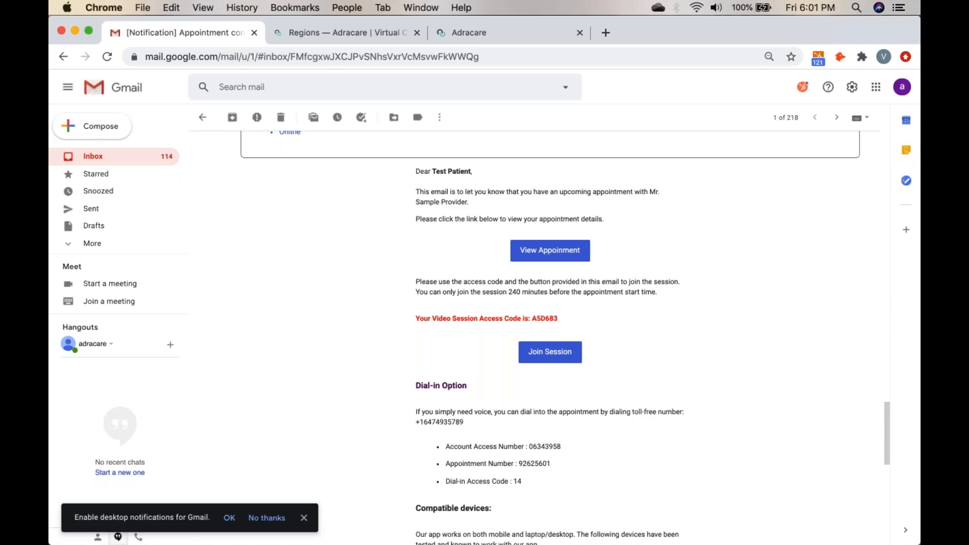
scroll(624, 345, "down", 2)
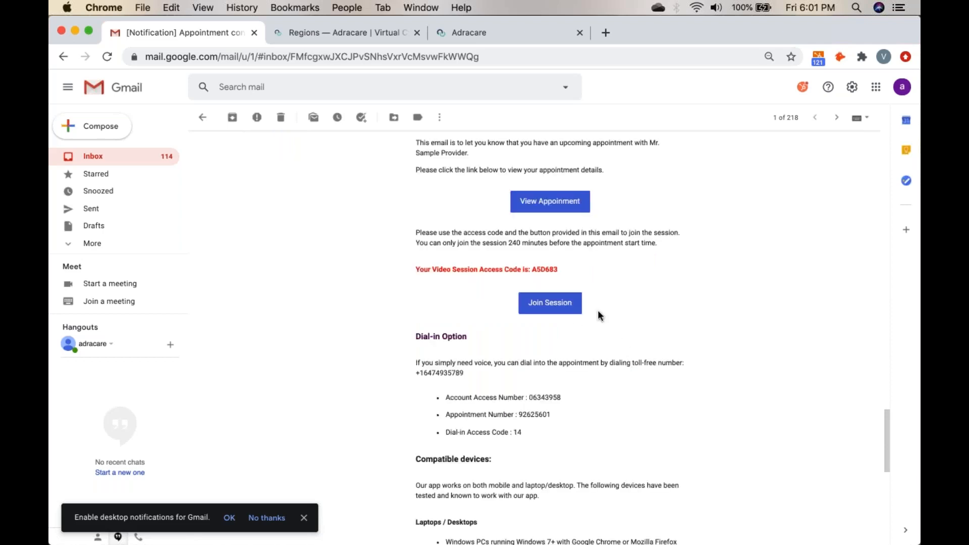
Copy the video session access code from the confirmation email, and review its dial-in option and compatible devices
mouse_move(558, 269)
left_mouse_down()
mouse_move(534, 269)
mouse_move(542, 268)
left_mouse_up()
right_click(542, 267)
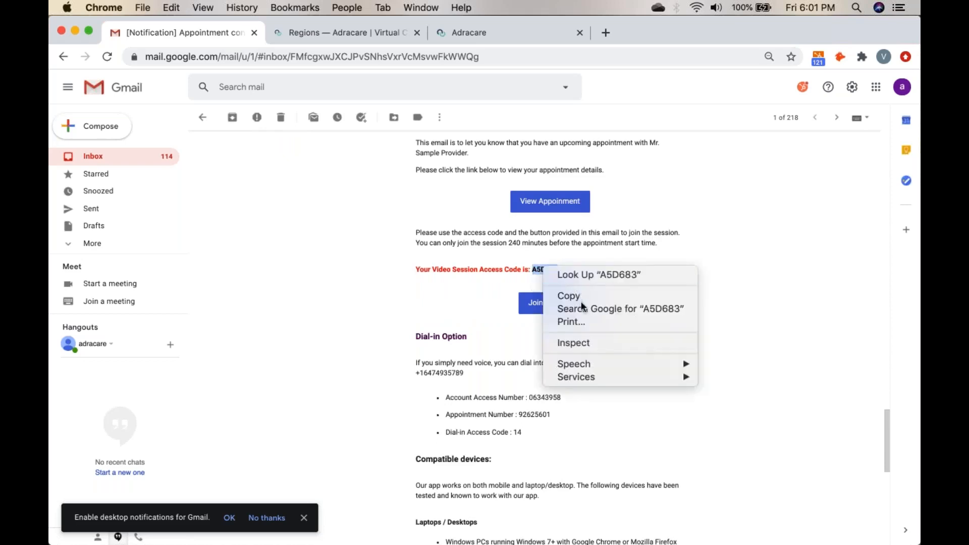
left_click(568, 296)
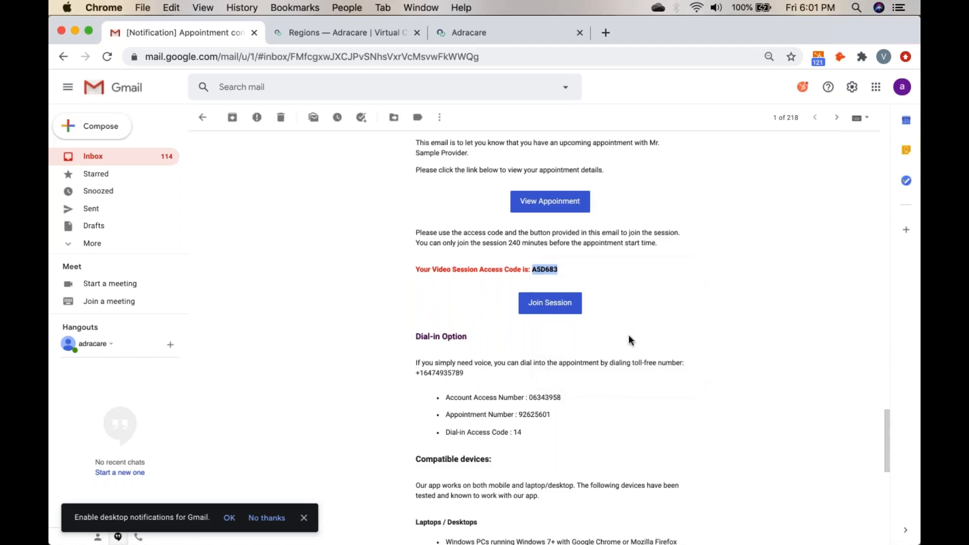
scroll(630, 341, "down", 5)
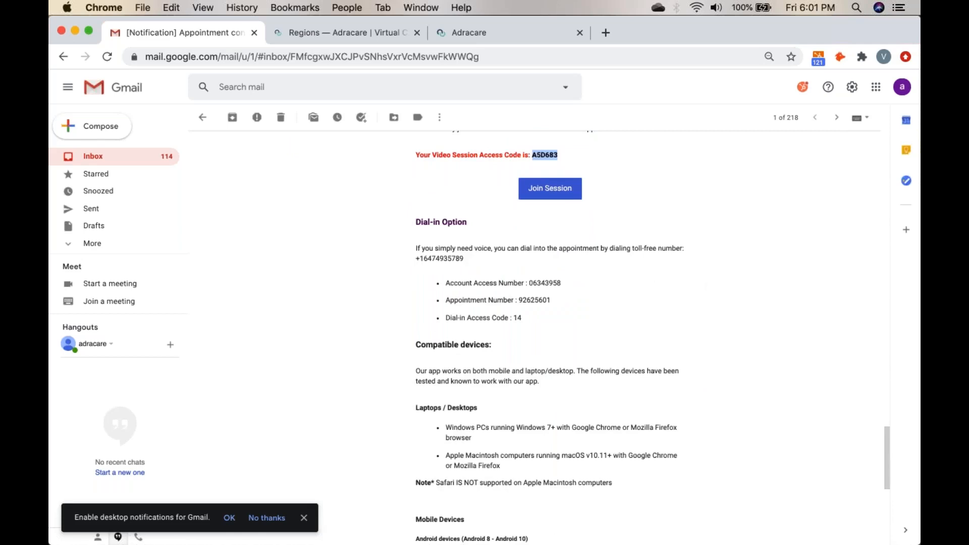
scroll(550, 333, "down", 1)
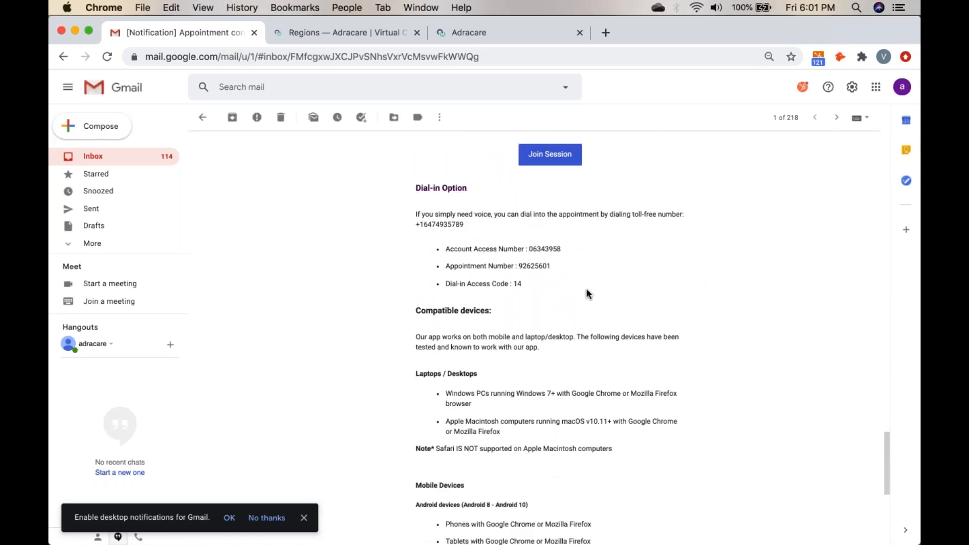
Review the email's list of supported devices and join the video session from the email, entering the copied video access code
scroll(586, 289, "down", 5)
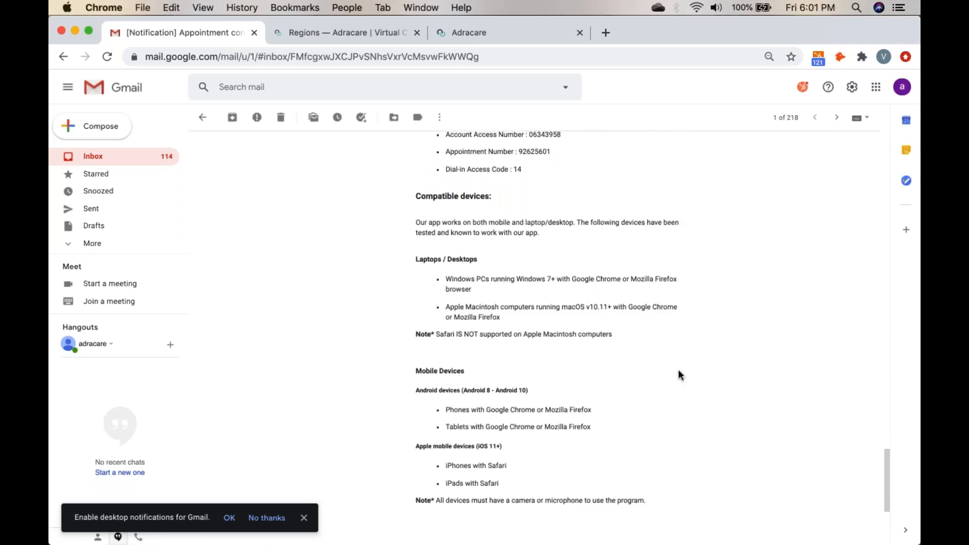
scroll(678, 371, "up", 5)
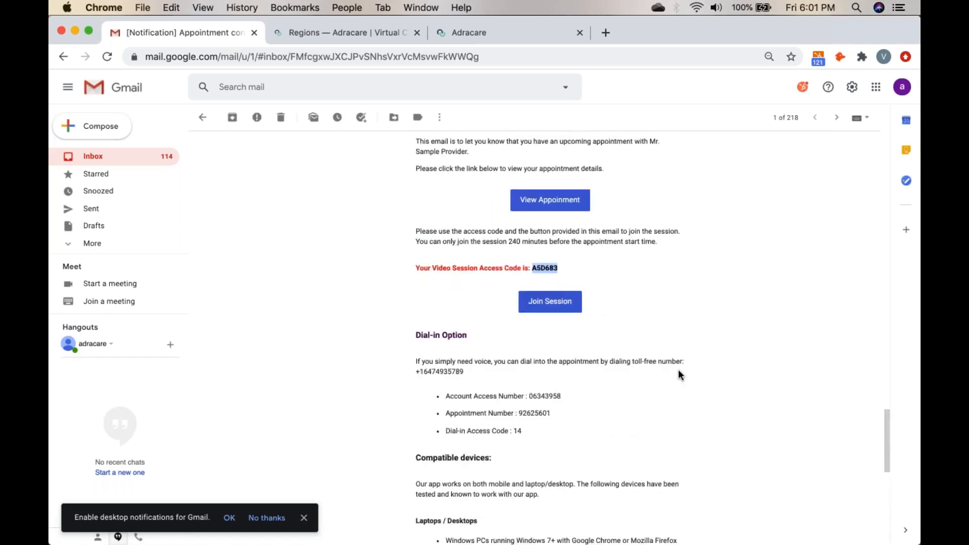
scroll(678, 374, "up", 1)
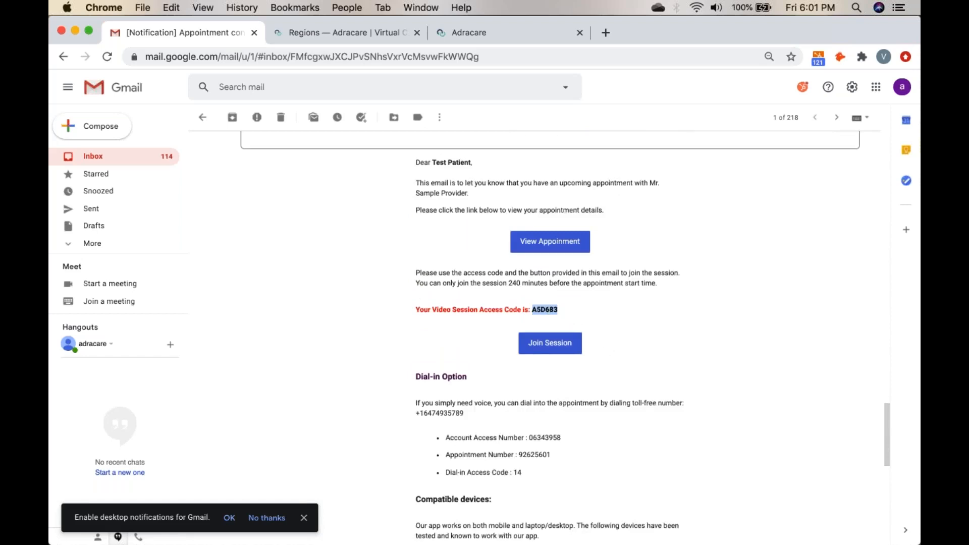
left_click(549, 343)
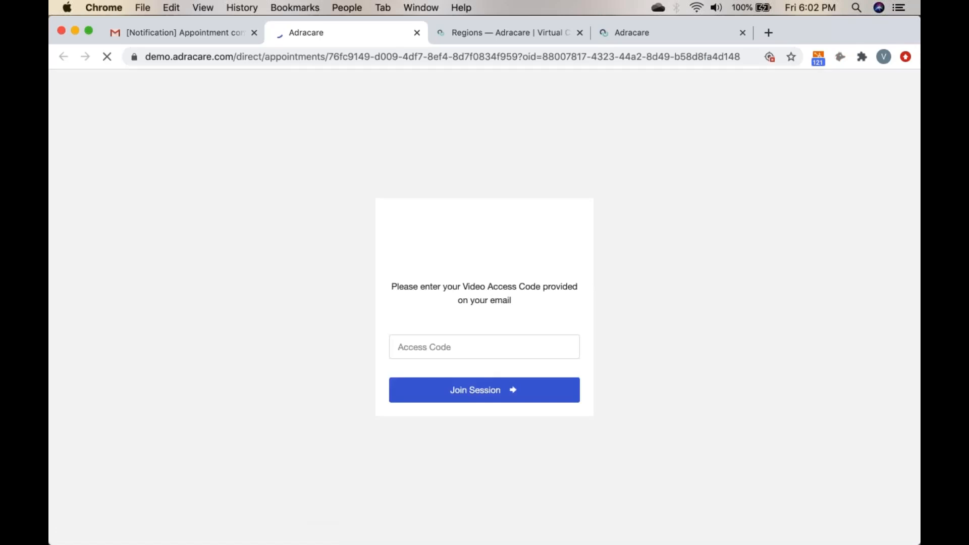
left_click(484, 347)
key("super+v")
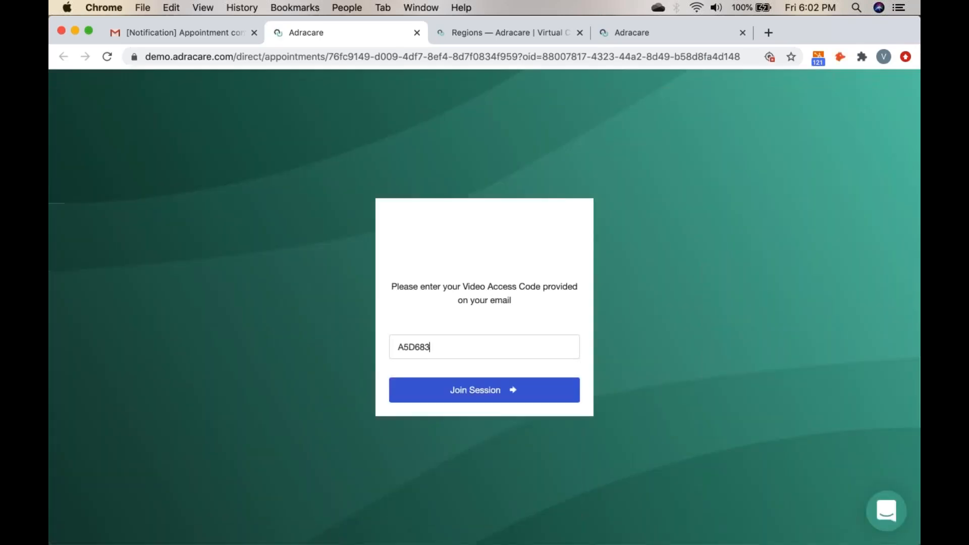
left_click(484, 390)
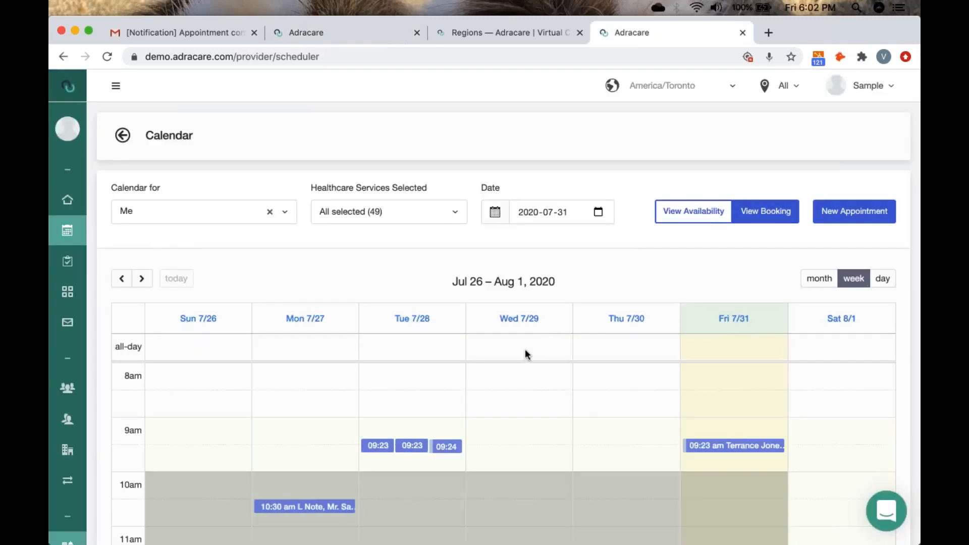
Return to the provider's Adracare calendar, open the organization's Service Templates and look over the existing healthcare services
scroll(276, 354, "down", 3)
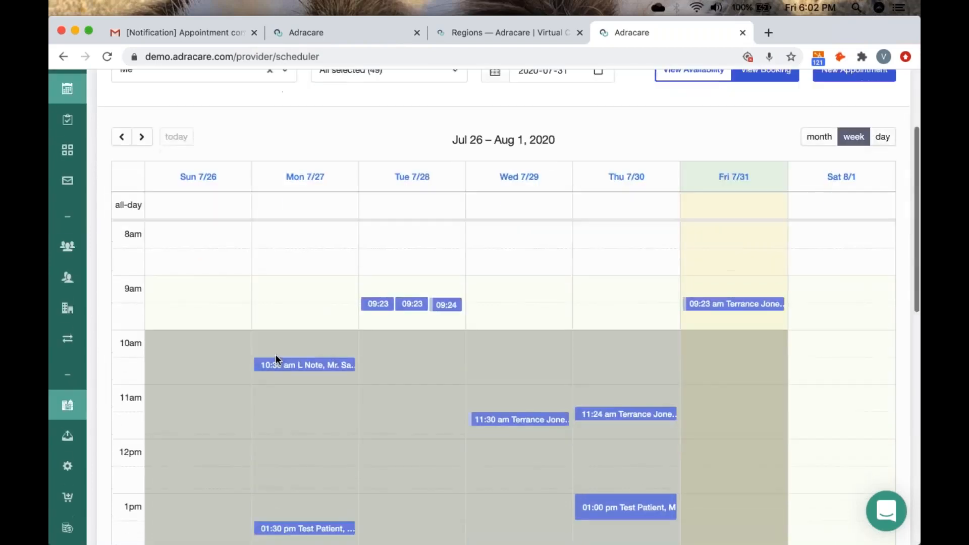
scroll(276, 356, "down", 2)
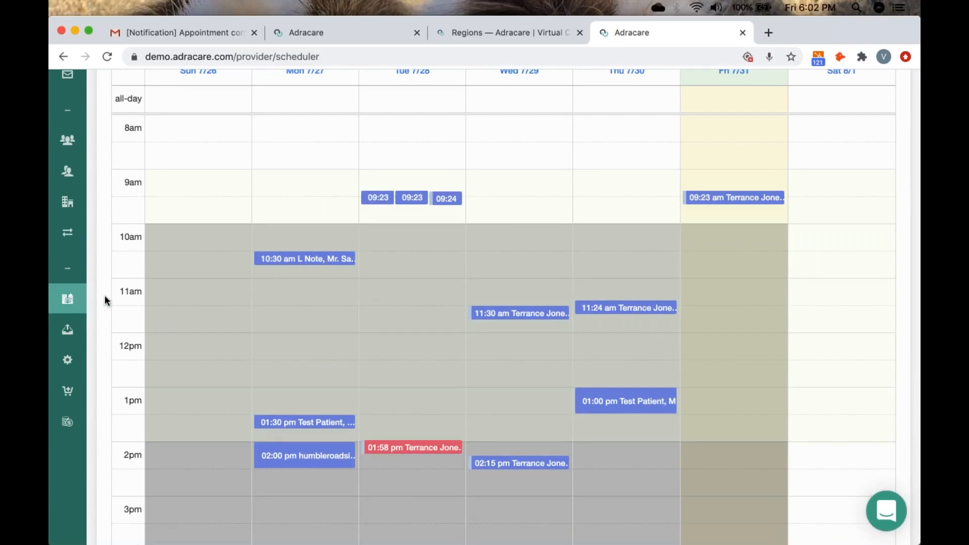
mouse_move(67, 301)
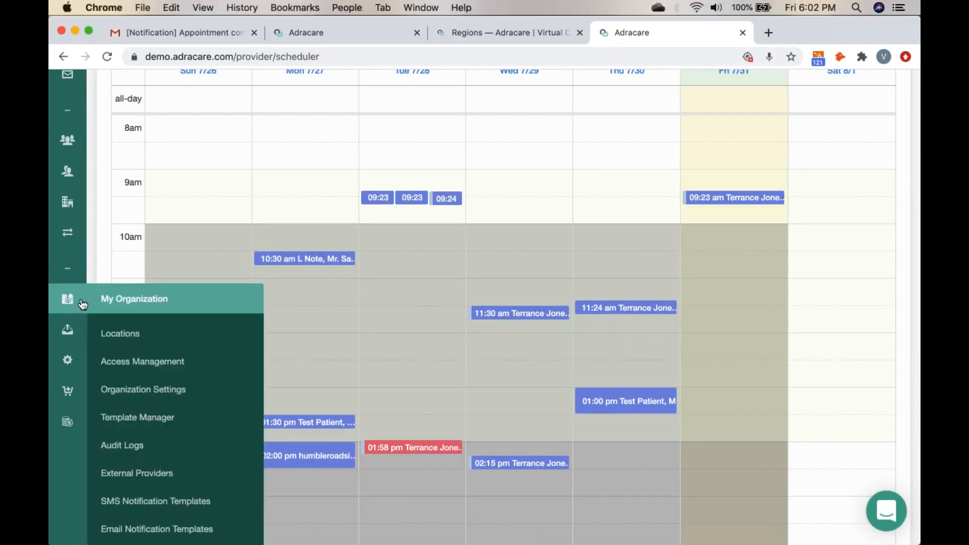
scroll(151, 225, "up", 4)
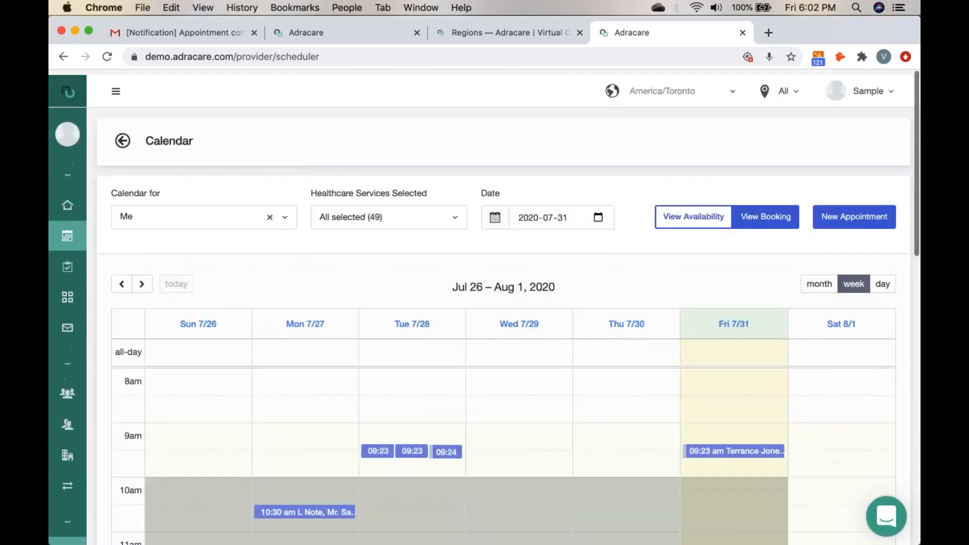
left_click(113, 86)
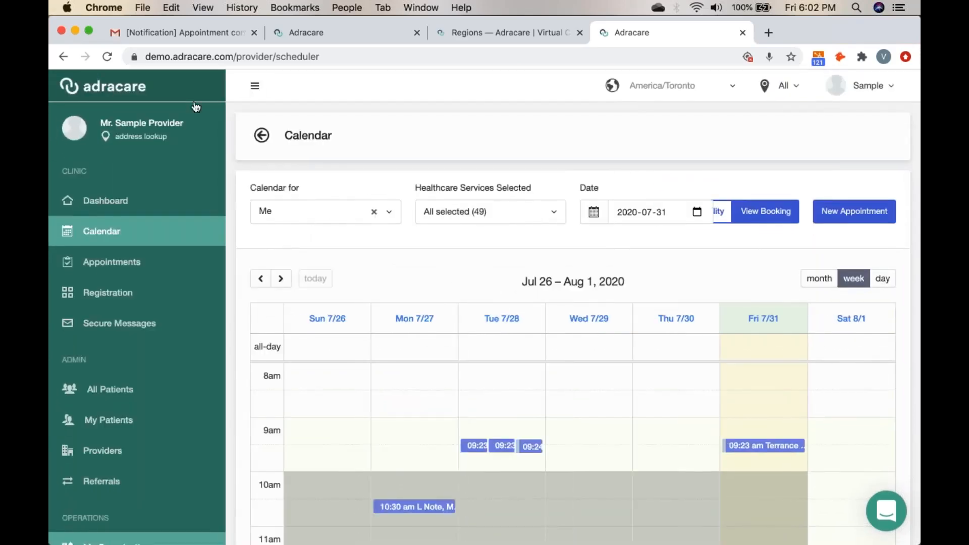
scroll(126, 384, "down", 4)
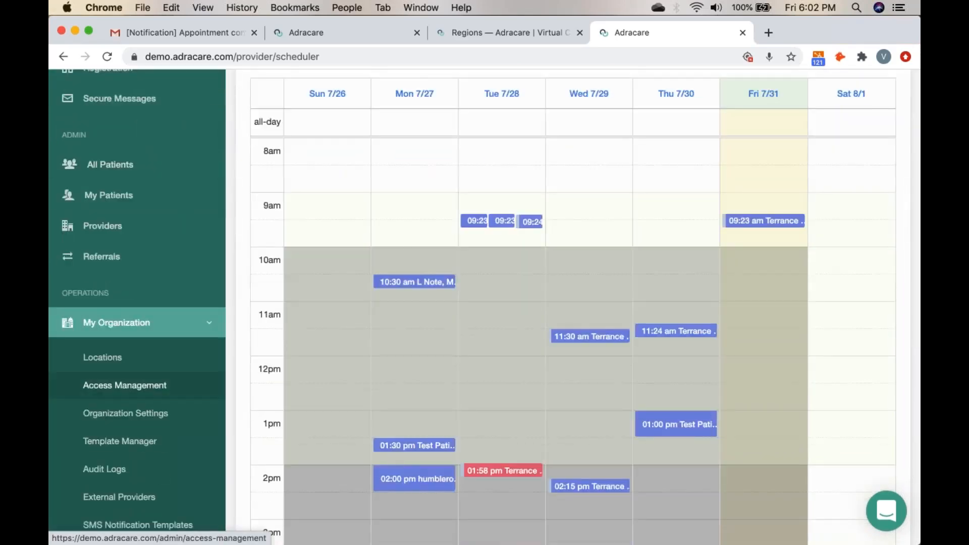
scroll(151, 378, "down", 1)
scroll(138, 439, "down", 1)
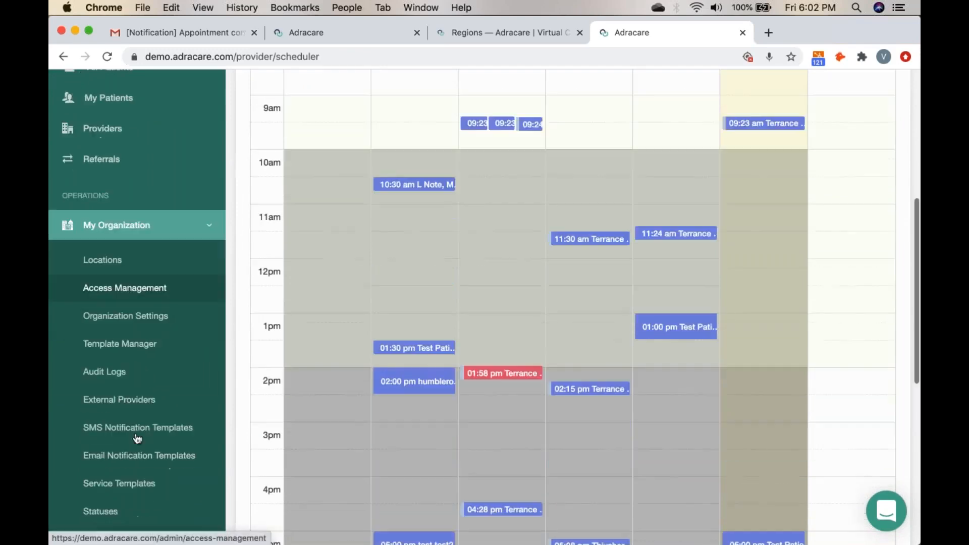
left_click(132, 486)
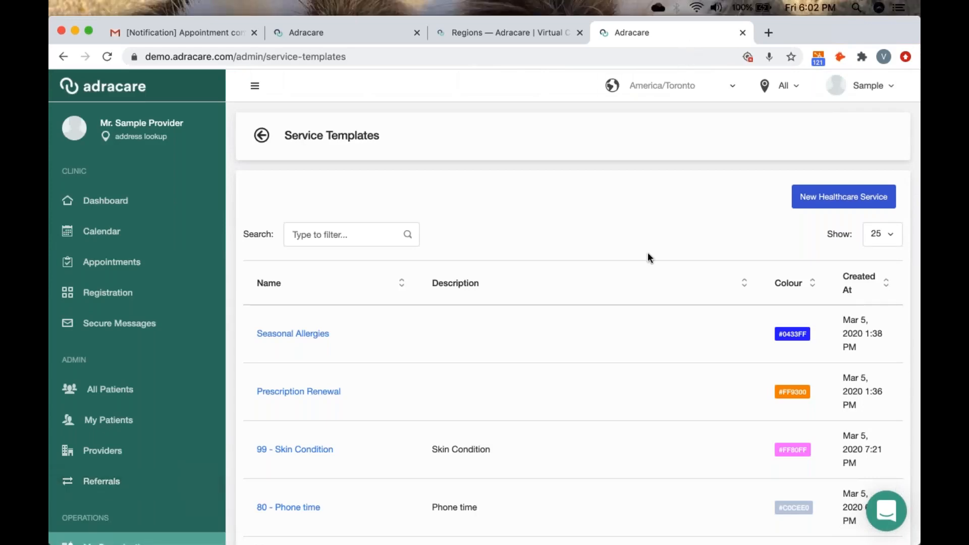
scroll(648, 257, "down", 3)
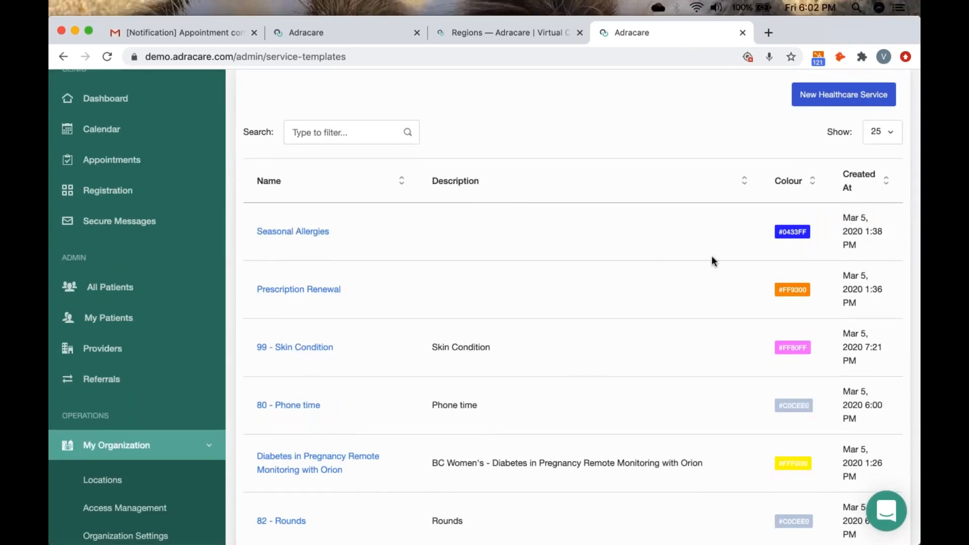
scroll(832, 180, "up", 3)
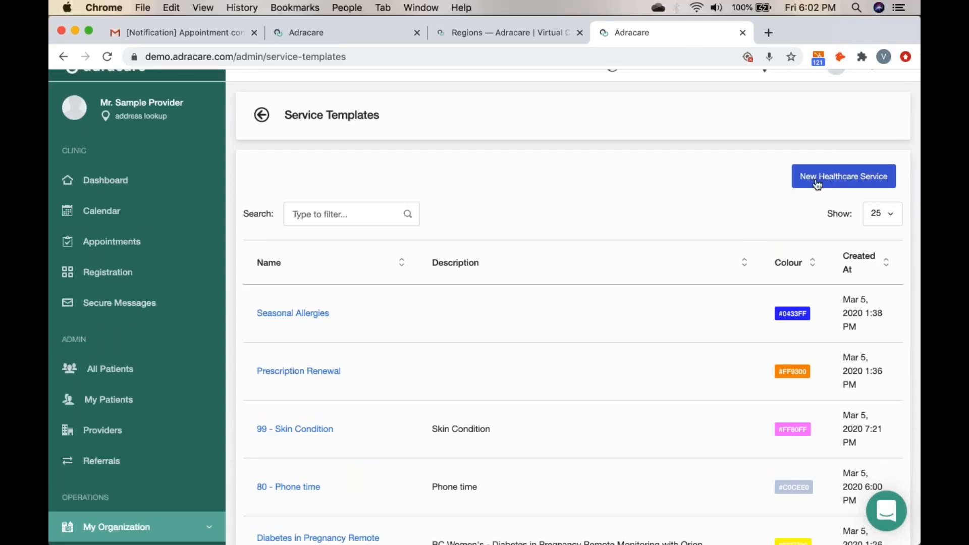
Start a new healthcare service named Follow Up and view the available service types
left_click(817, 185)
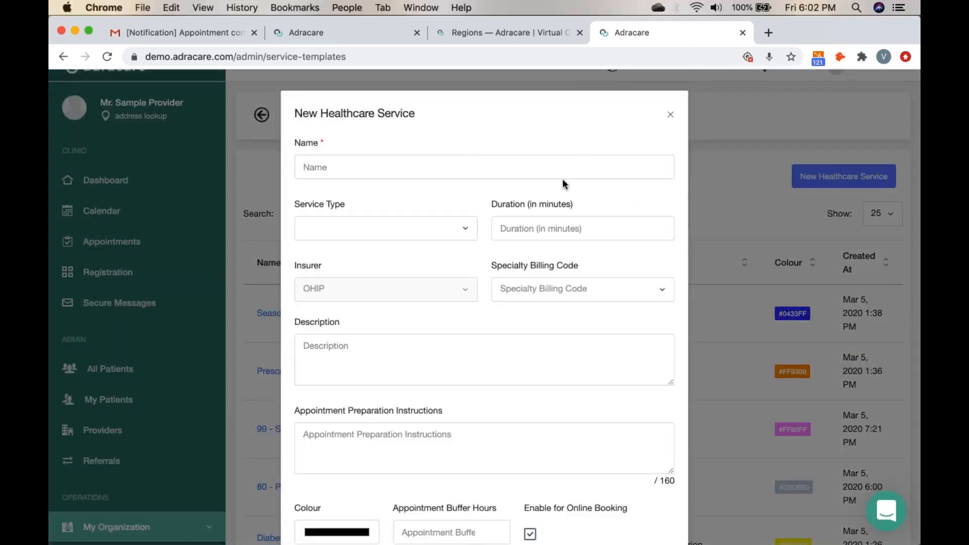
left_click(381, 168)
type("Follow Up")
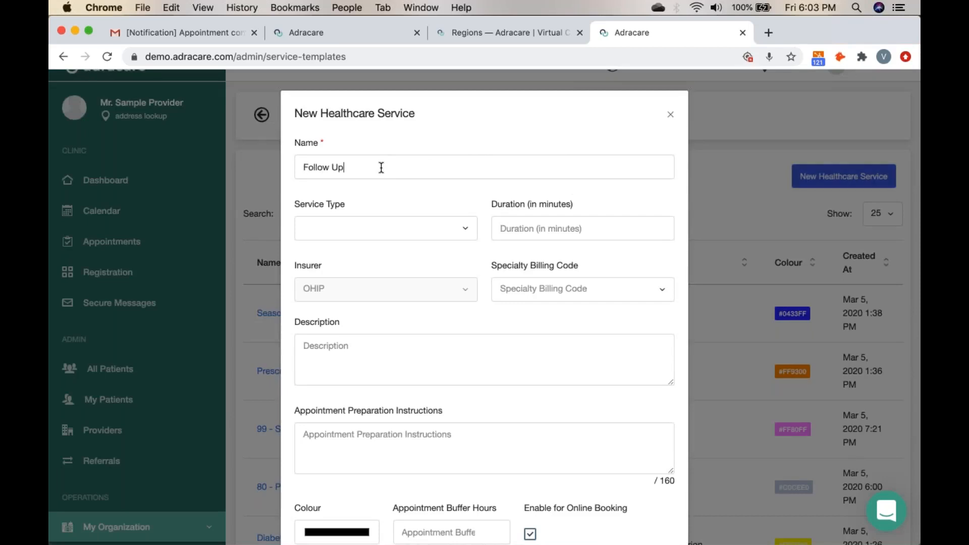
left_click(378, 234)
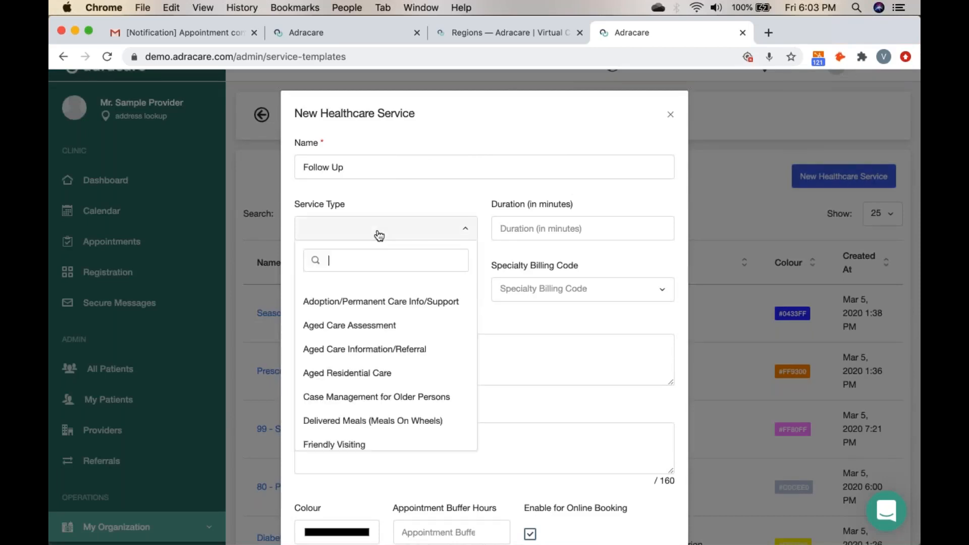
scroll(482, 328, "down", 3)
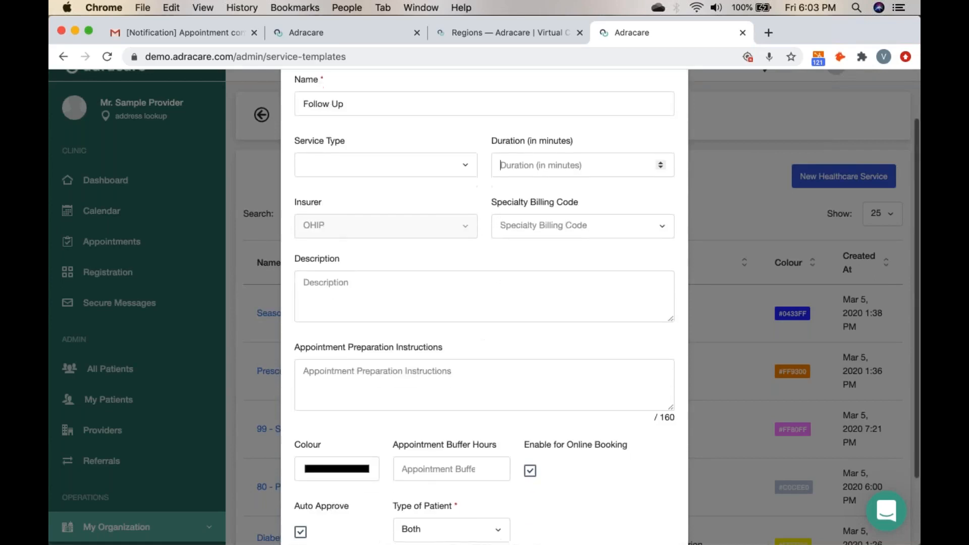
Review the new service's booking options, keep the type of patient as Both, and close the form without creating the service
scroll(500, 307, "down", 3)
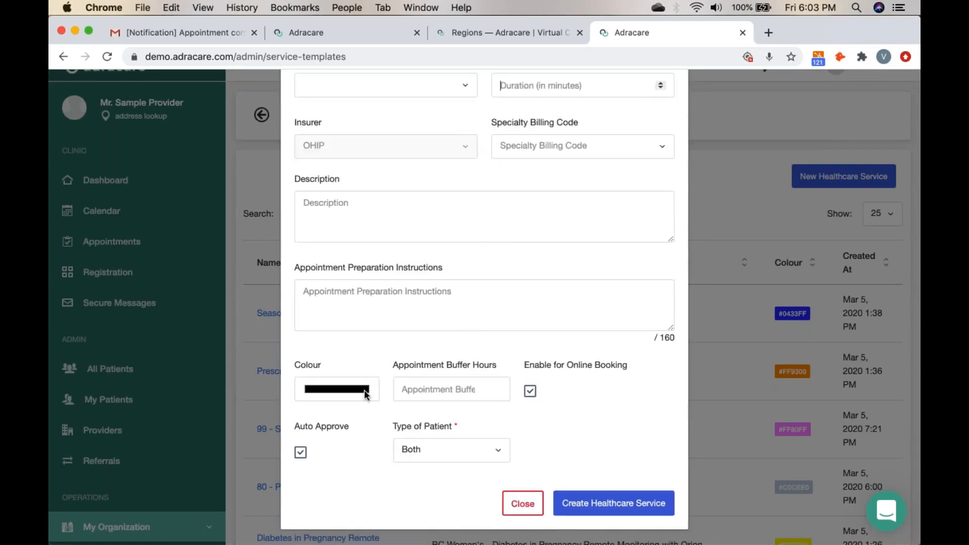
left_click(423, 389)
left_click(454, 457)
left_click(547, 430)
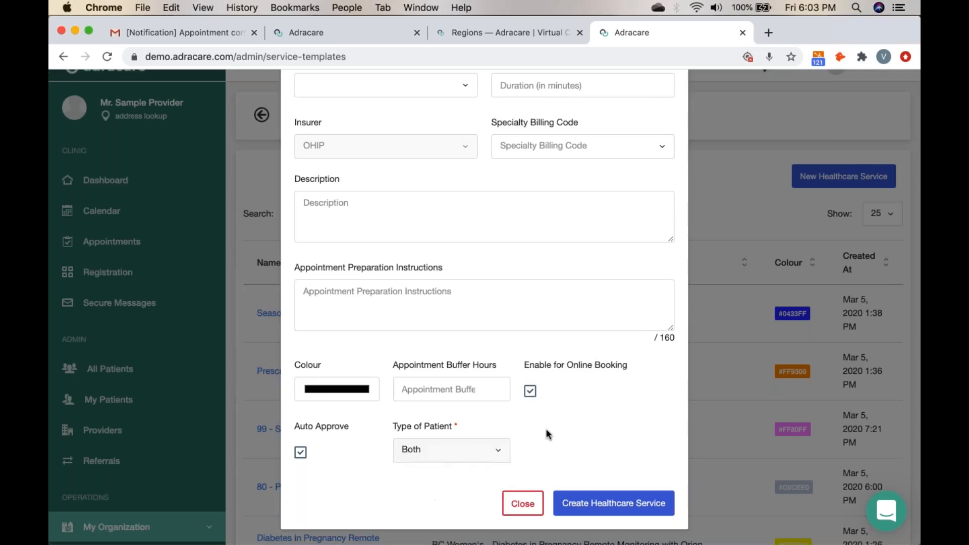
scroll(547, 433, "down", 1)
left_click(444, 459)
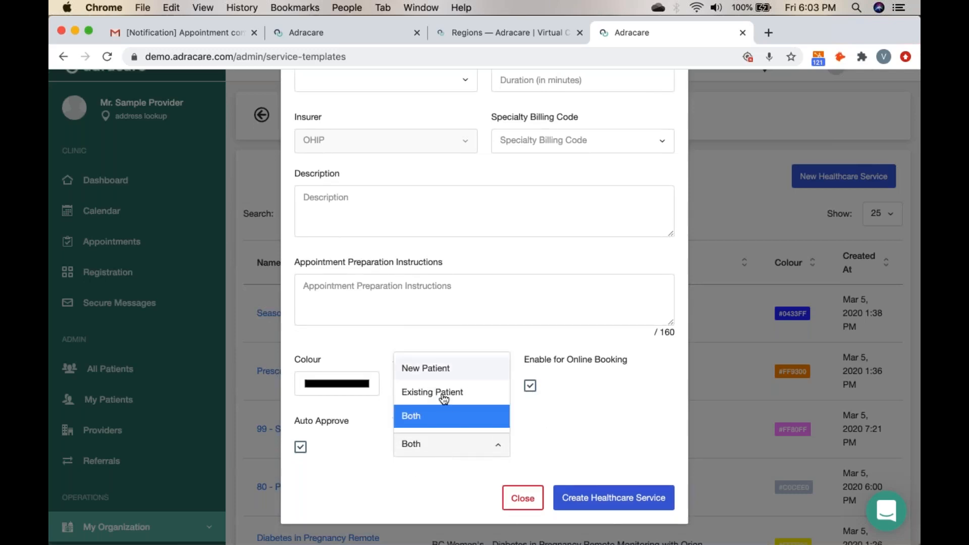
left_click(457, 420)
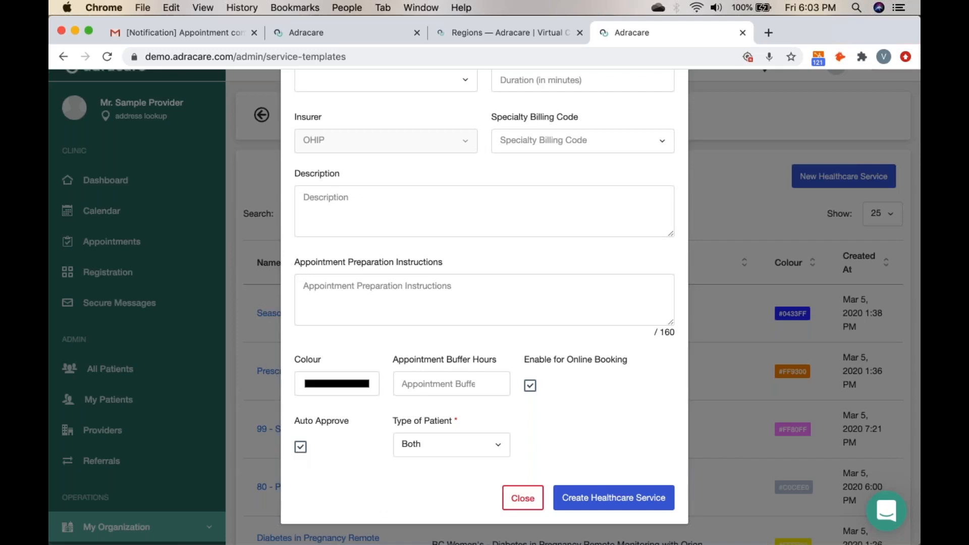
left_click(523, 498)
scroll(485, 307, "up", 2)
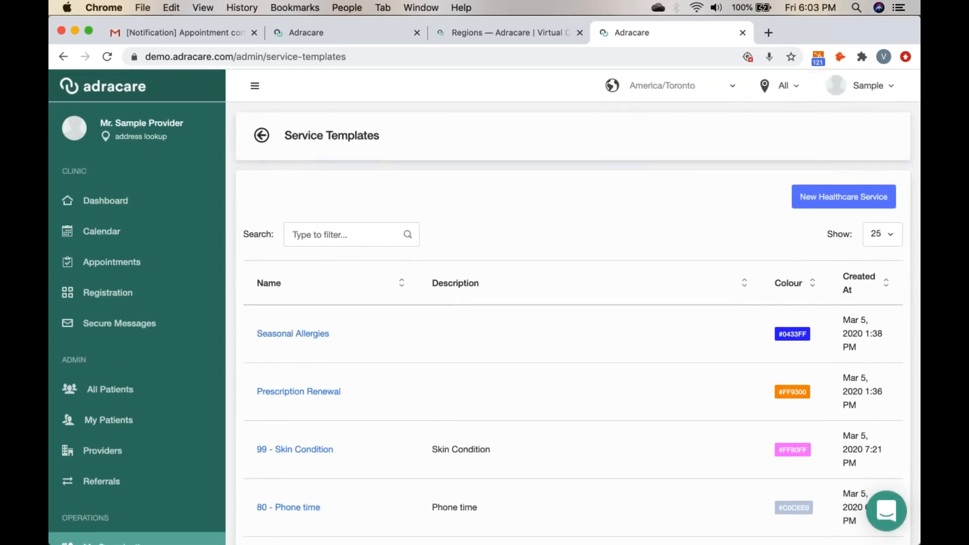
Open the Providers list, review the New Provider form and its practitioner role options, and close the form without creating a provider
scroll(485, 307, "down", 2)
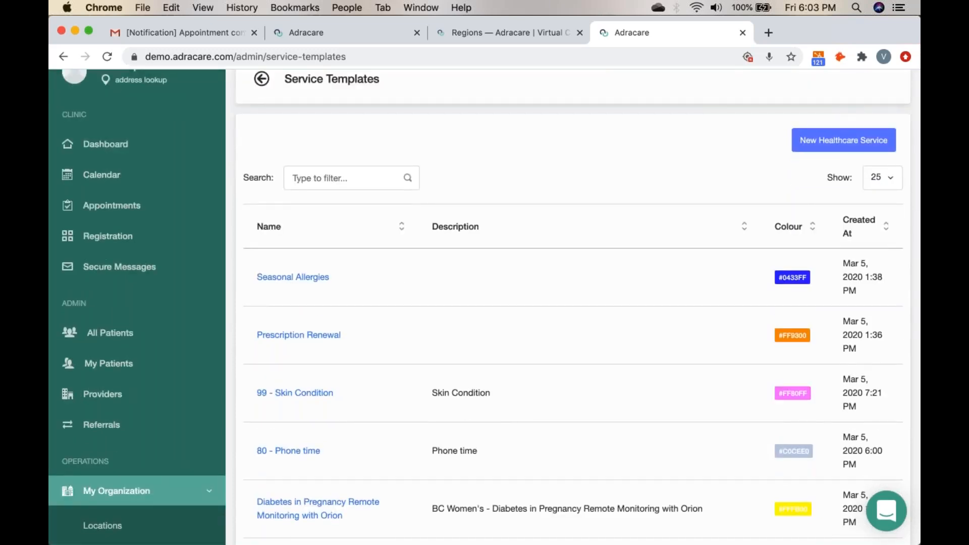
left_click(142, 394)
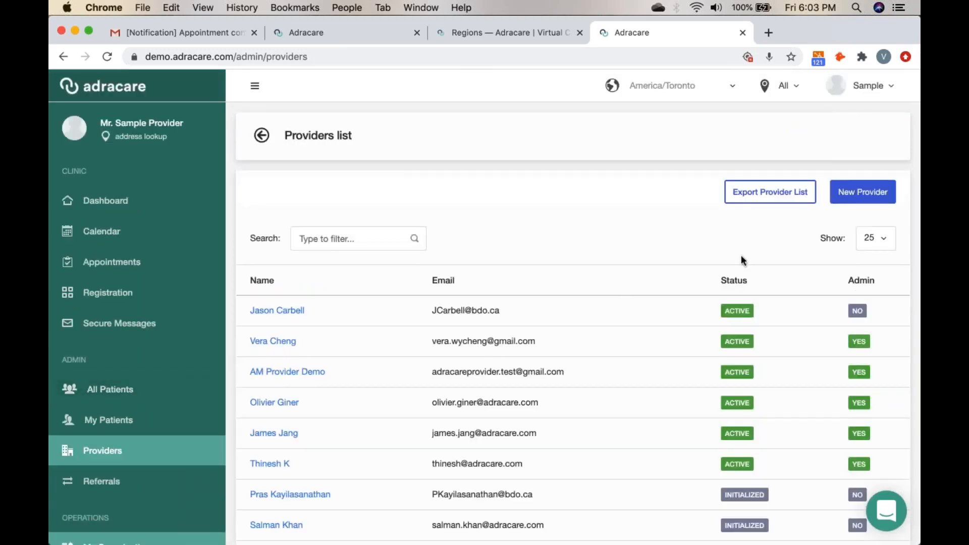
left_click(865, 202)
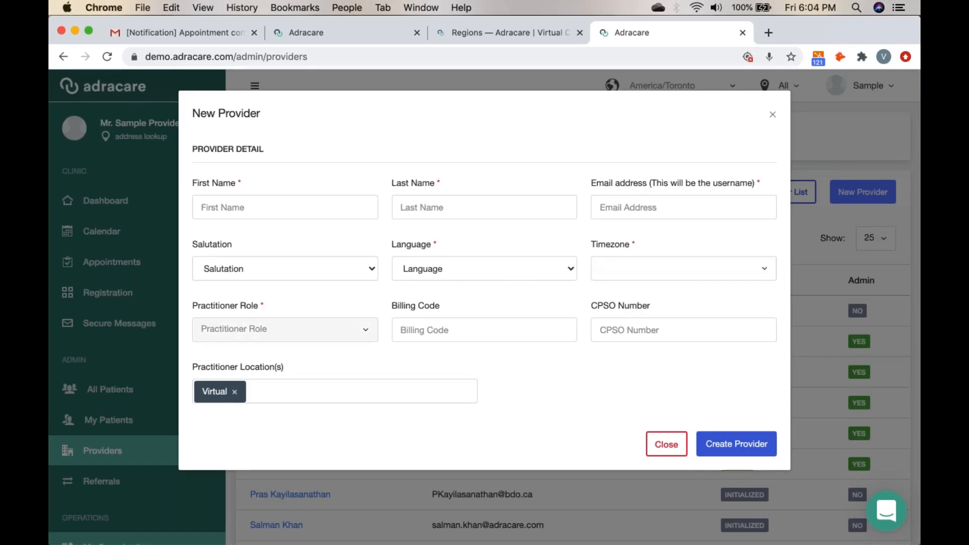
left_click(285, 329)
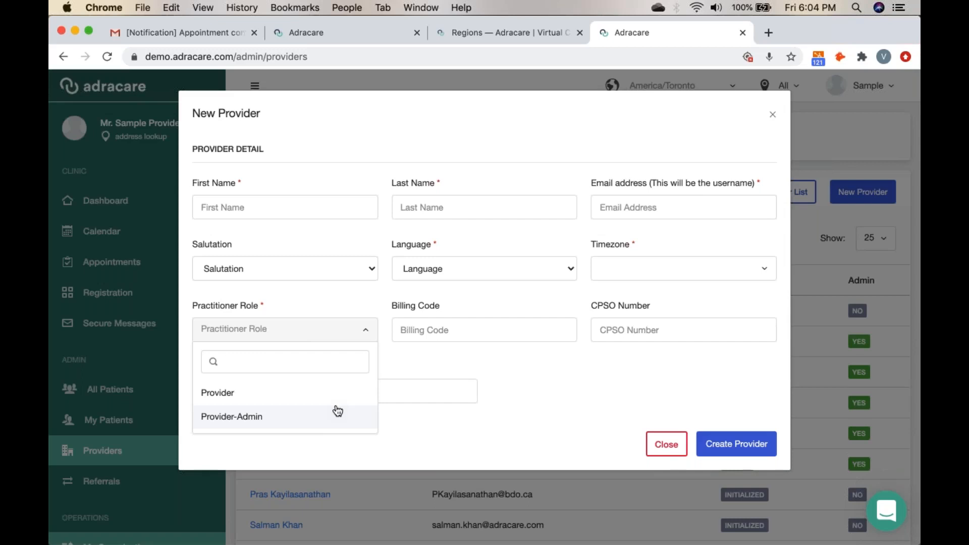
left_click(666, 443)
Open the My Patients list and look through the patients registered with the provider
scroll(337, 302, "down", 3)
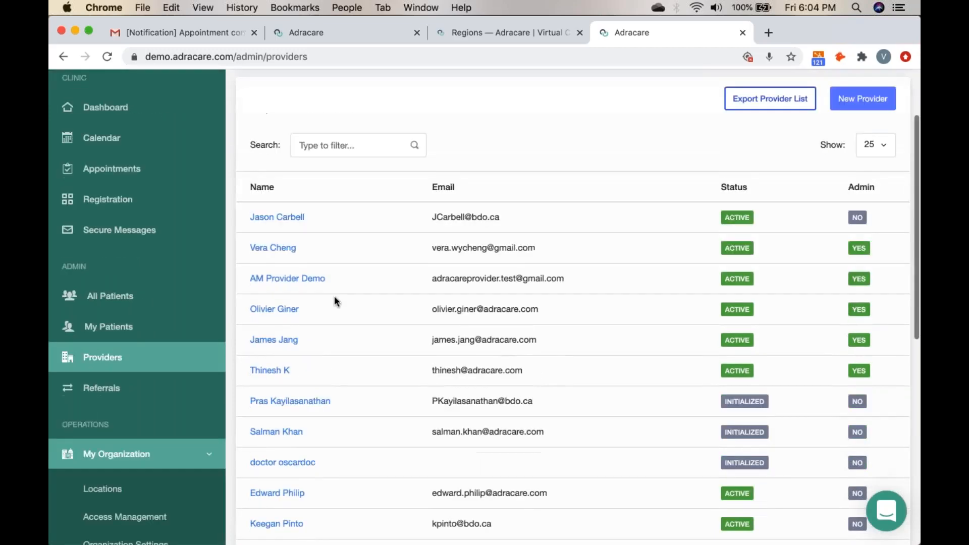
left_click(88, 331)
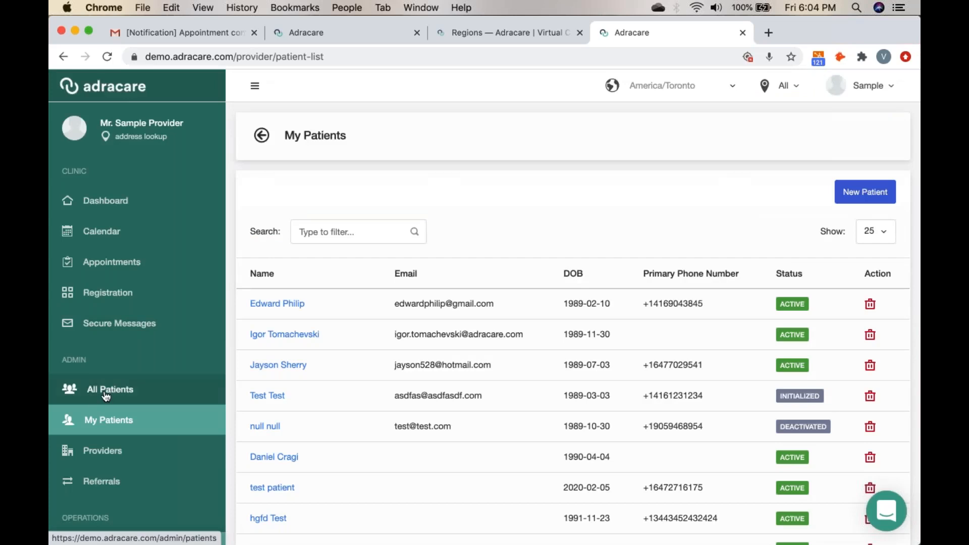
scroll(221, 405, "down", 3)
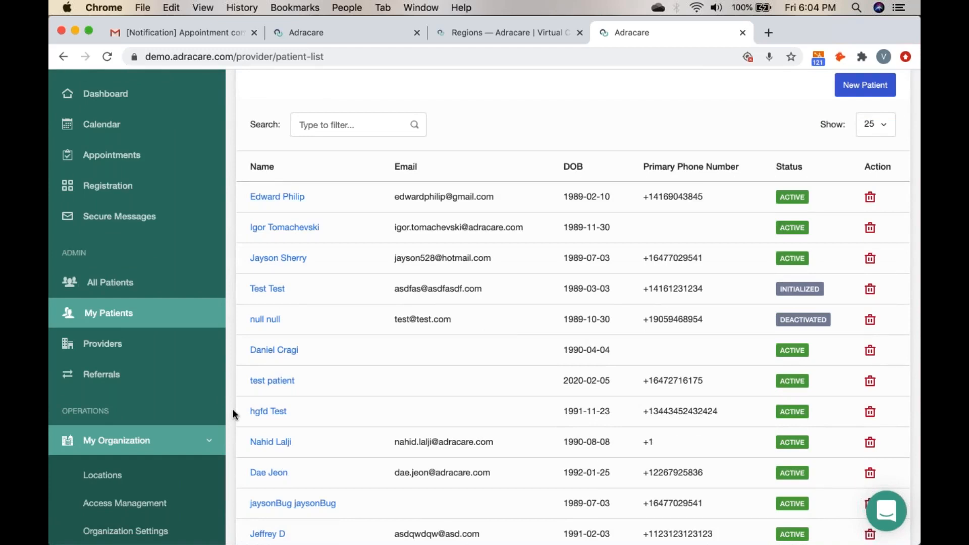
Open the Organization Settings and review the organization logos, interface colours and online booking settings
scroll(229, 403, "down", 5)
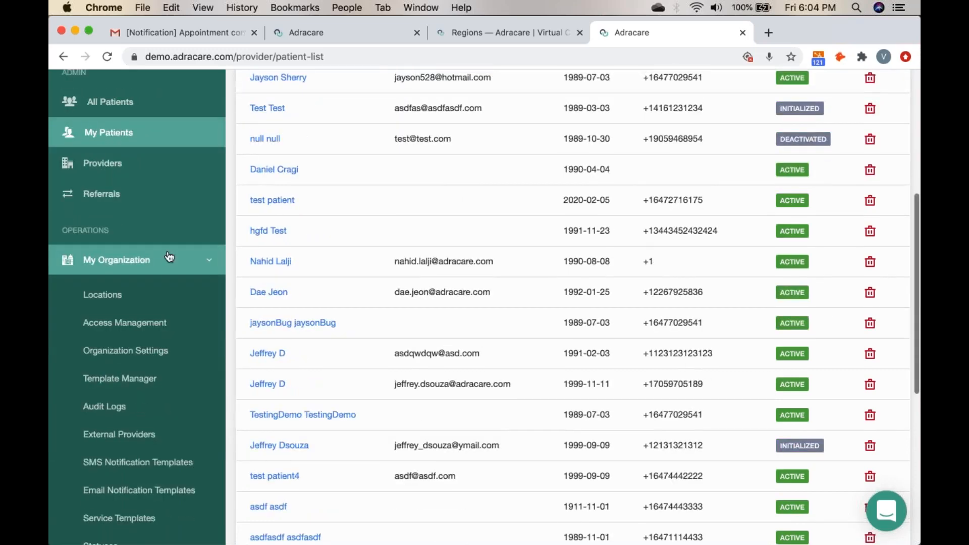
left_click(127, 356)
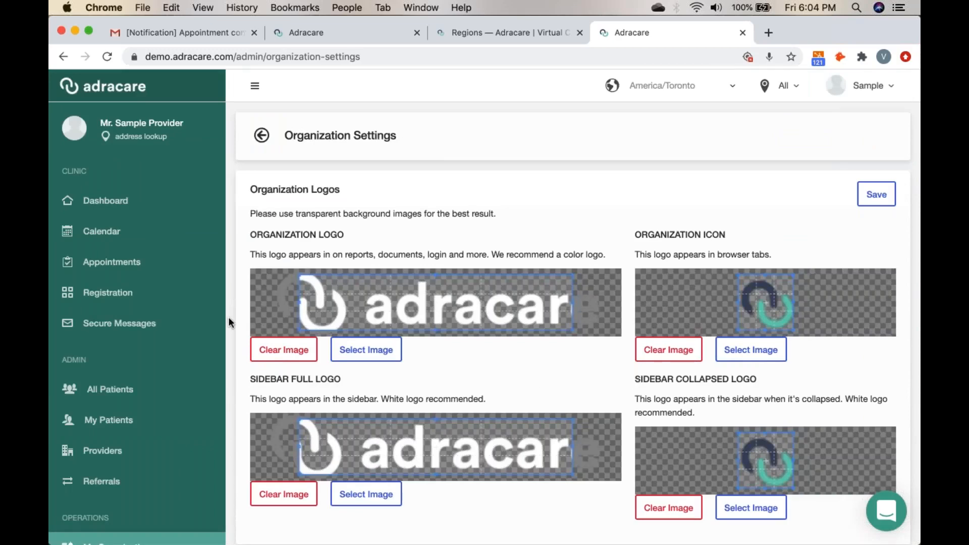
scroll(229, 316, "down", 5)
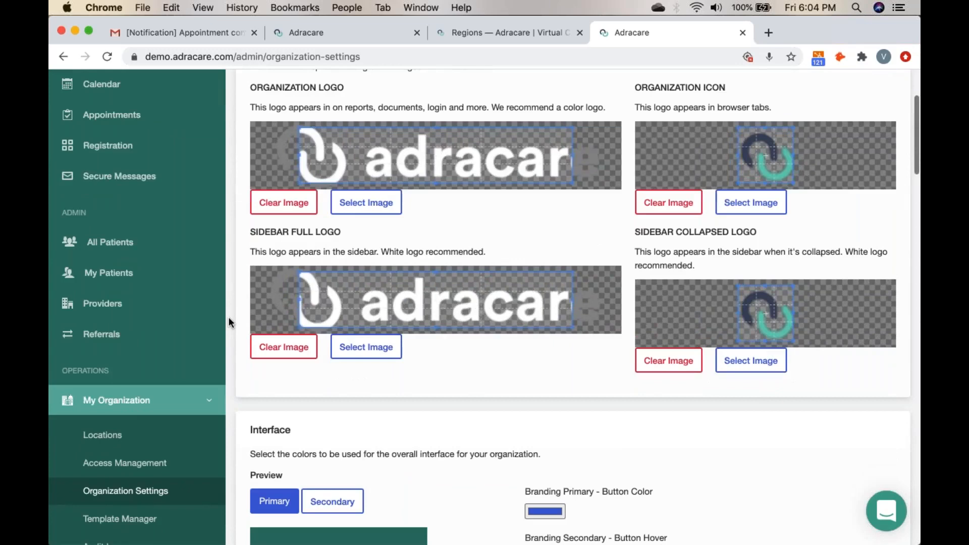
scroll(228, 317, "down", 6)
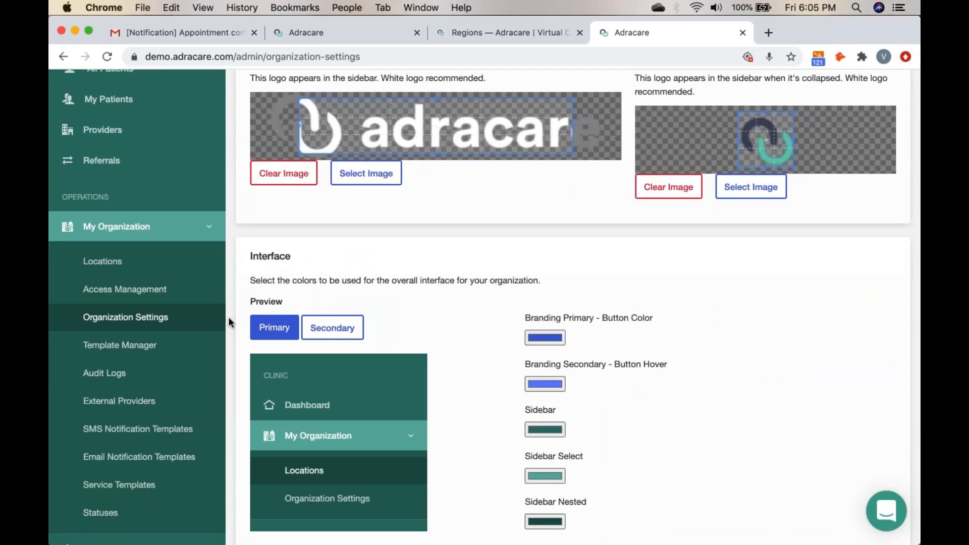
scroll(228, 316, "down", 4)
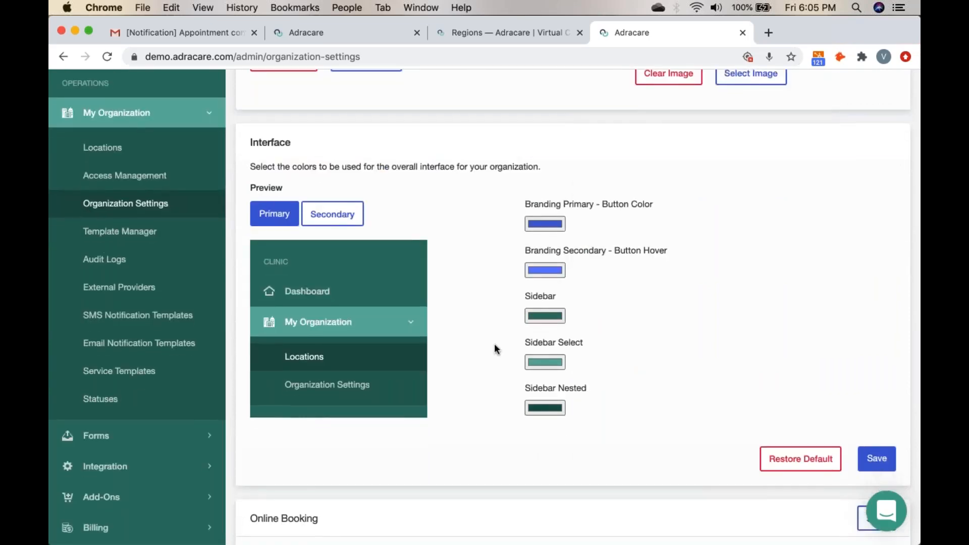
scroll(496, 349, "down", 8)
scroll(494, 349, "down", 7)
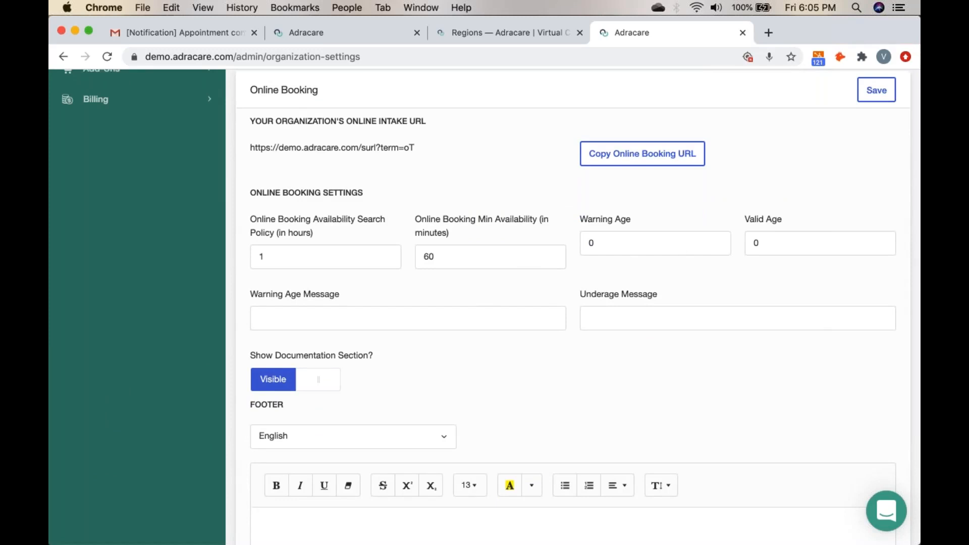
Copy the organization's online booking URL and open it in a new browser tab
scroll(570, 411, "up", 3)
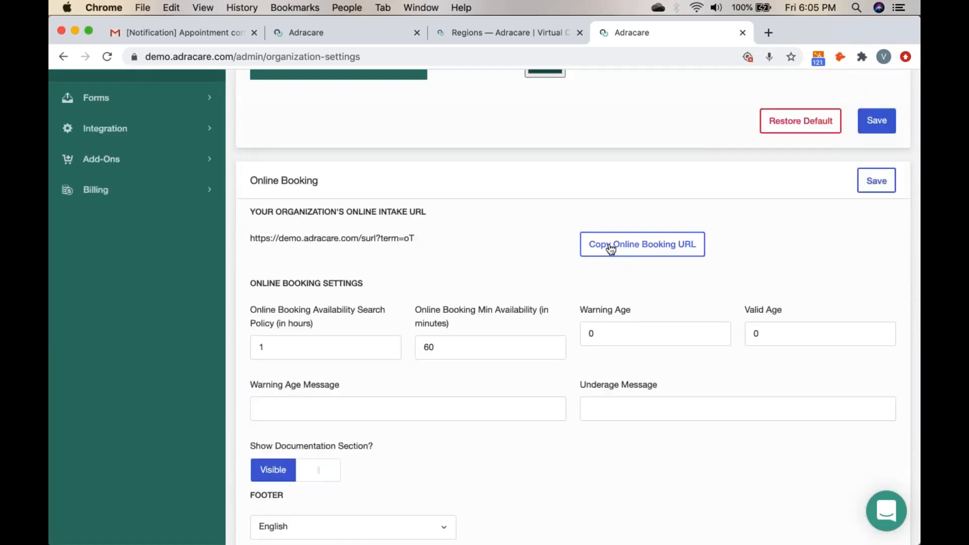
left_click(610, 248)
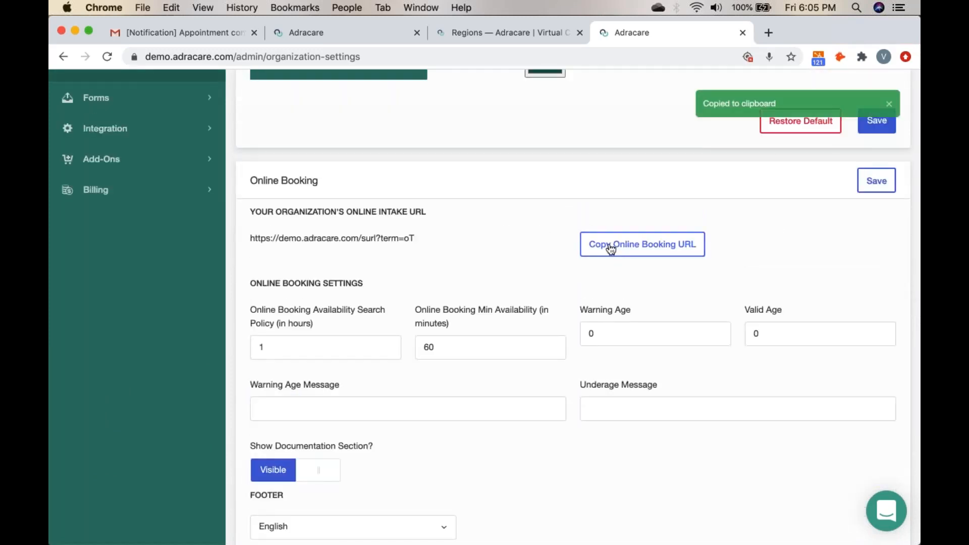
left_click(767, 33)
key("super+v")
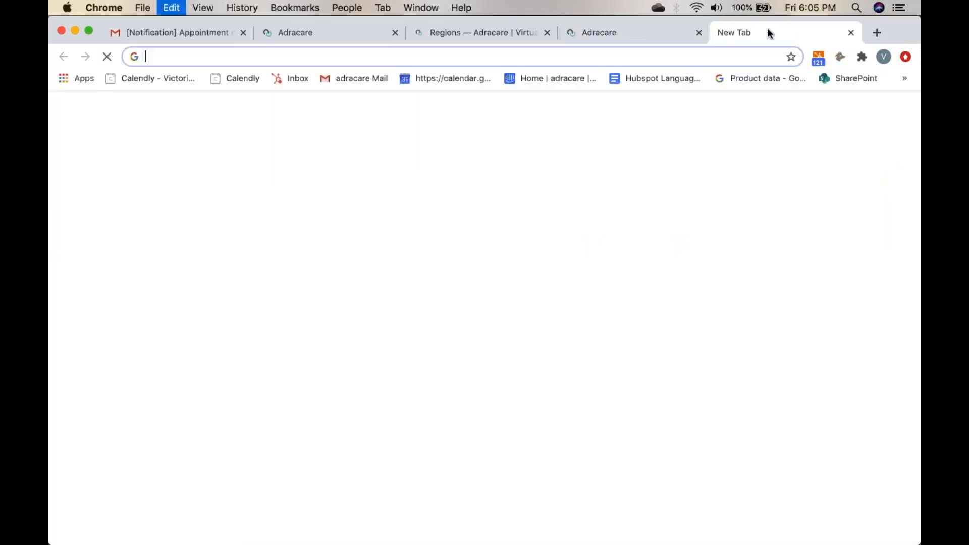
key("Return")
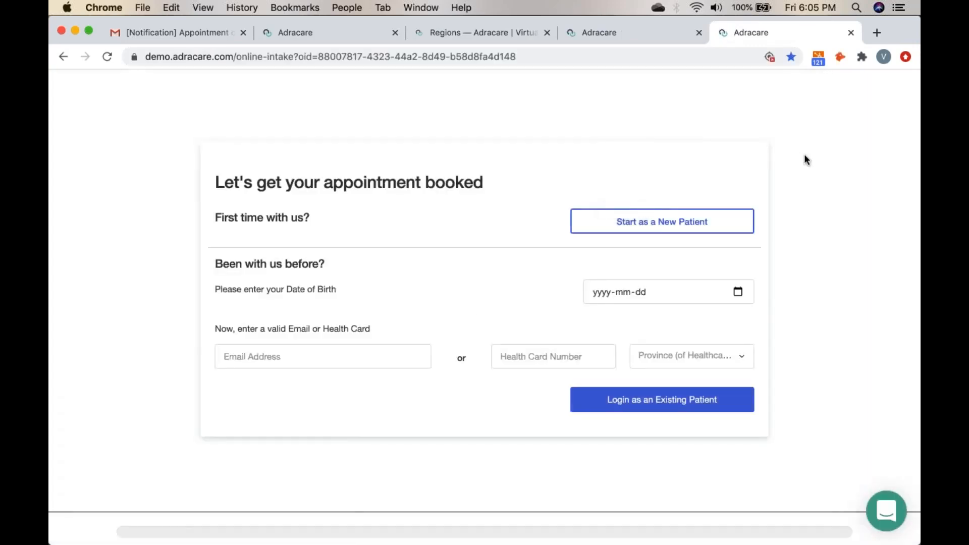
Return to the organization settings tab, open the organization's Locations list and look through its entries
left_click(624, 31)
scroll(449, 154, "up", 10)
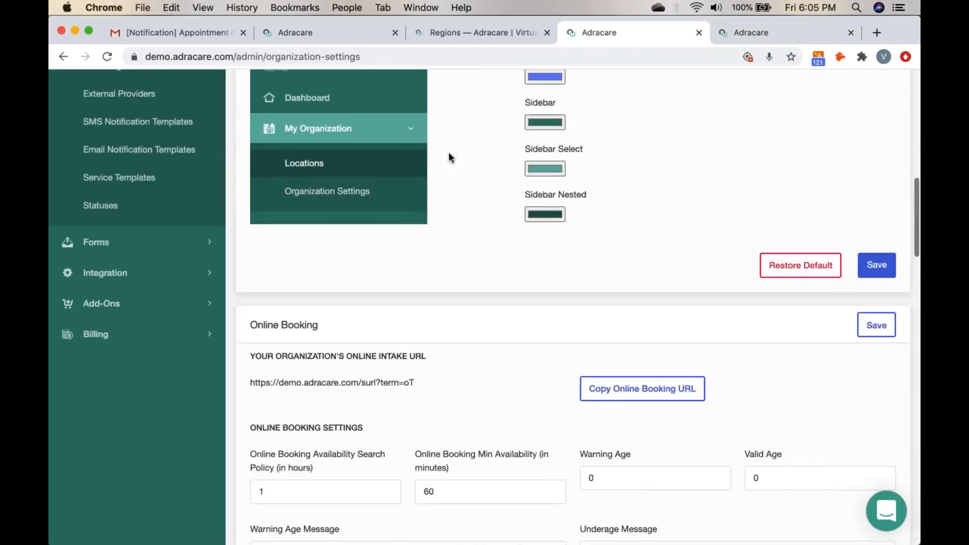
scroll(449, 154, "up", 3)
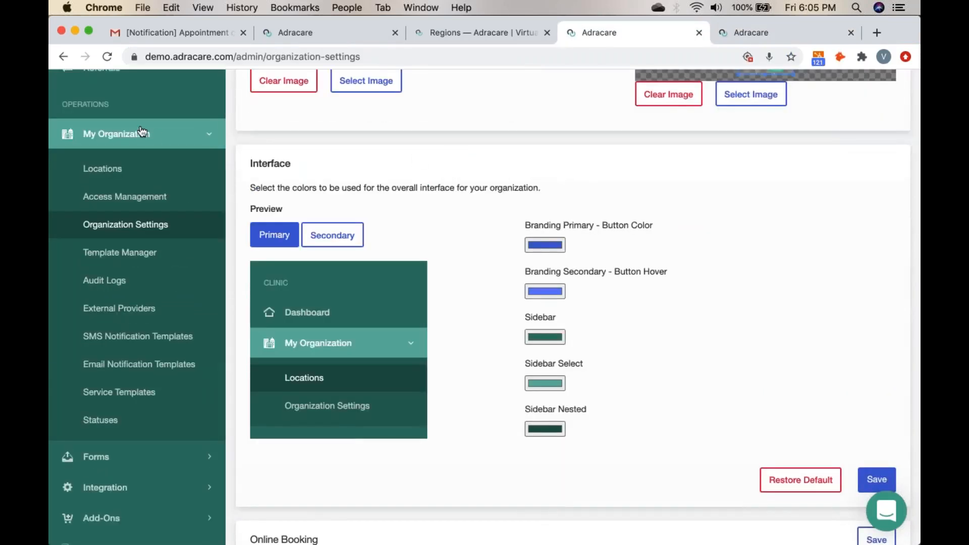
left_click(124, 175)
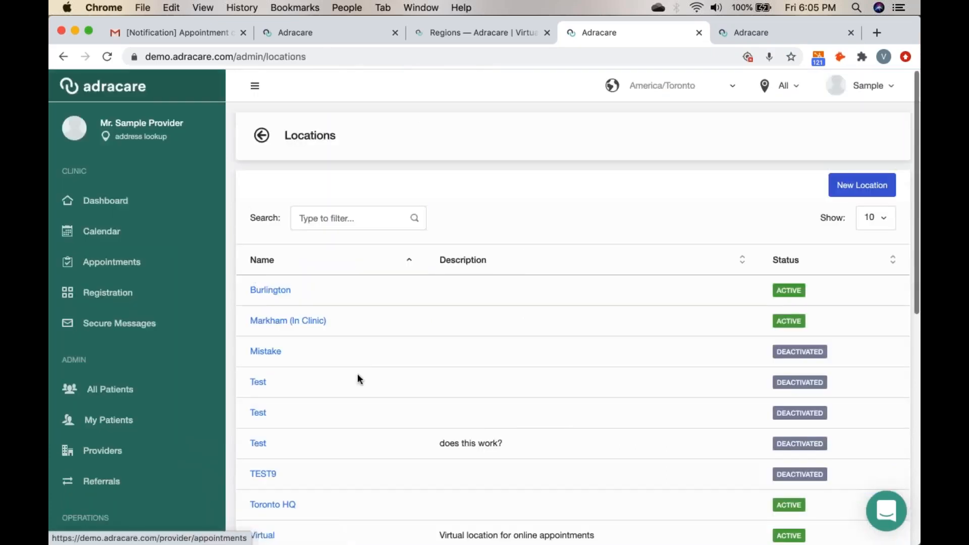
scroll(357, 378, "down", 4)
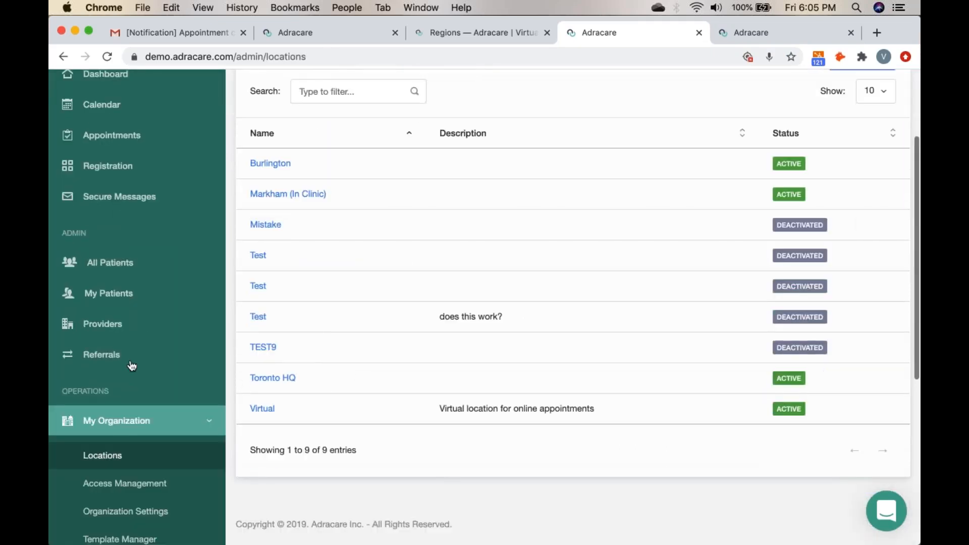
scroll(134, 364, "down", 3)
scroll(166, 401, "down", 3)
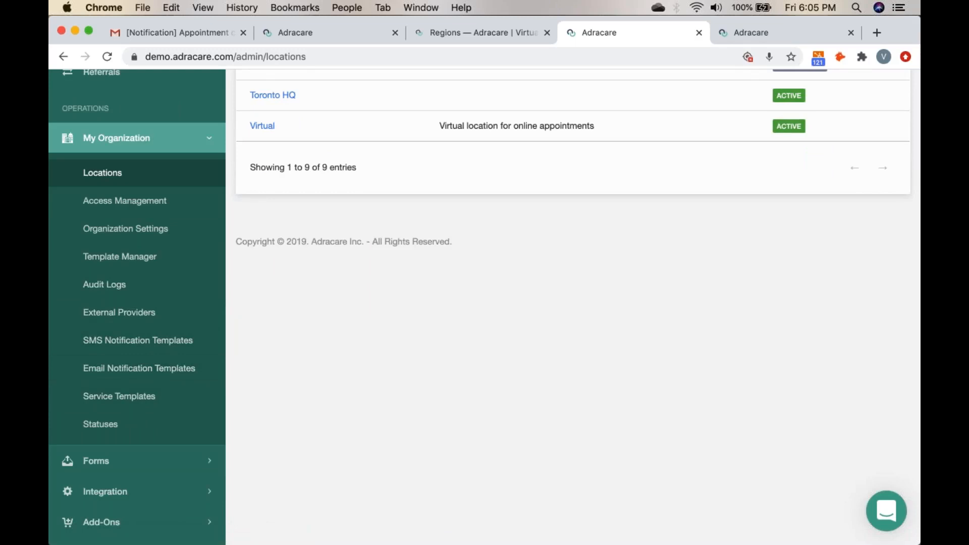
scroll(573, 303, "up", 3)
scroll(573, 302, "up", 5)
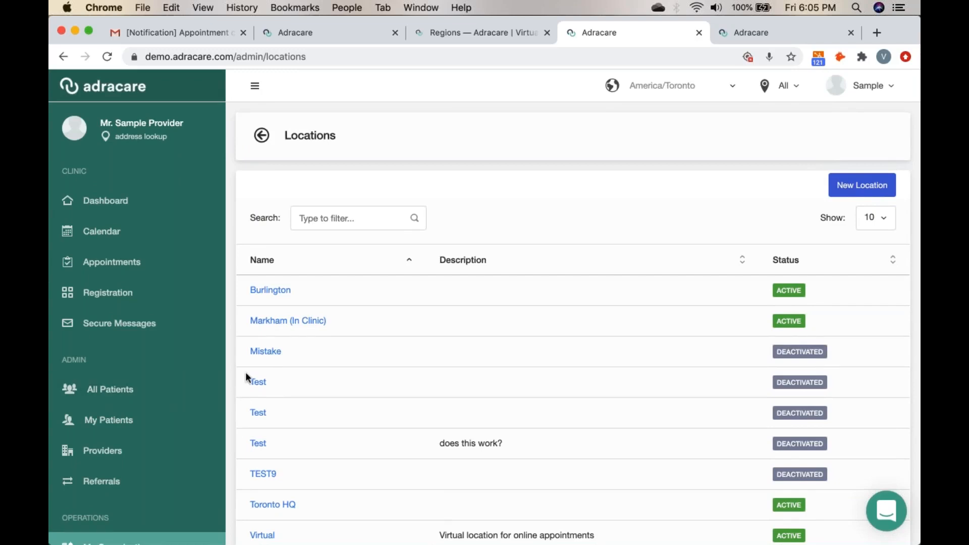
Start a new blank eForm in the eForms Builder and look through the available field types
scroll(245, 371, "down", 7)
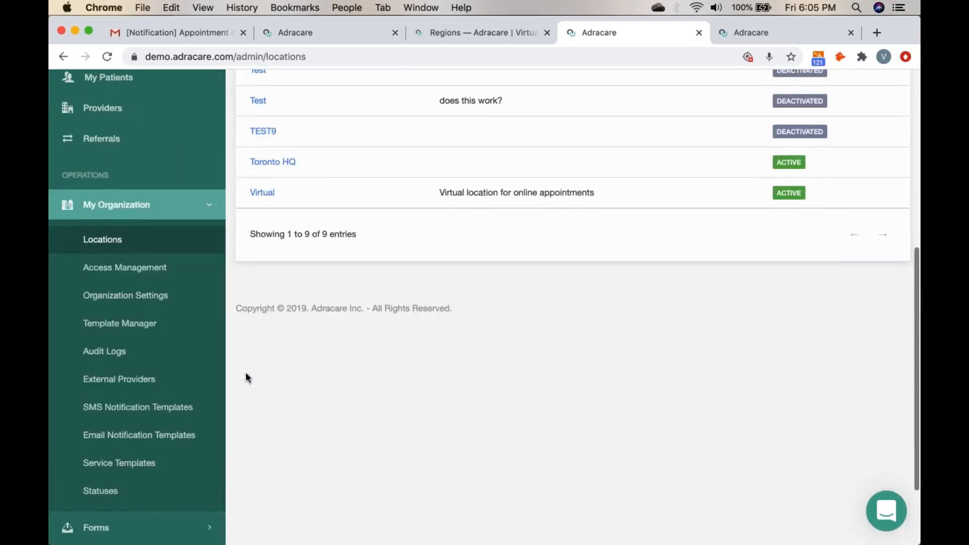
scroll(246, 373, "down", 2)
left_click(116, 427)
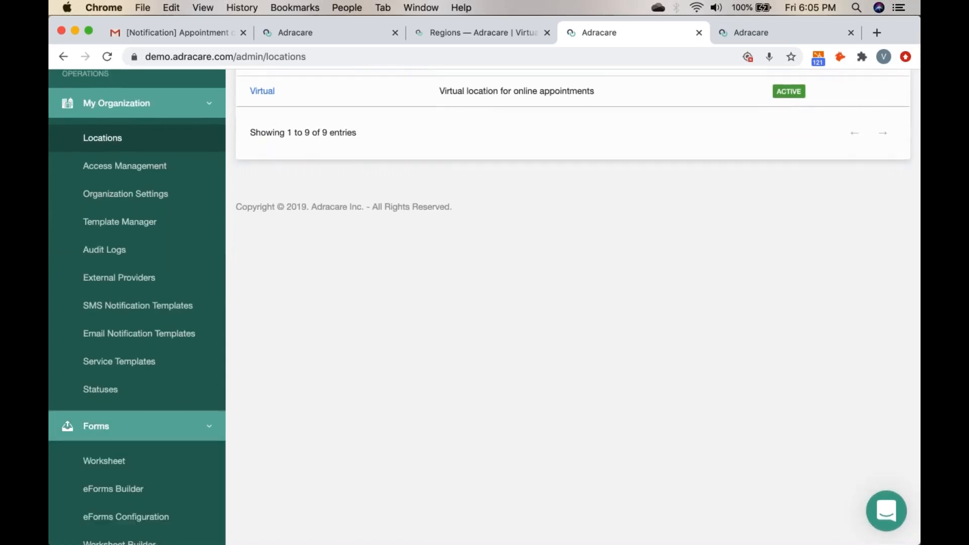
scroll(167, 329, "down", 3)
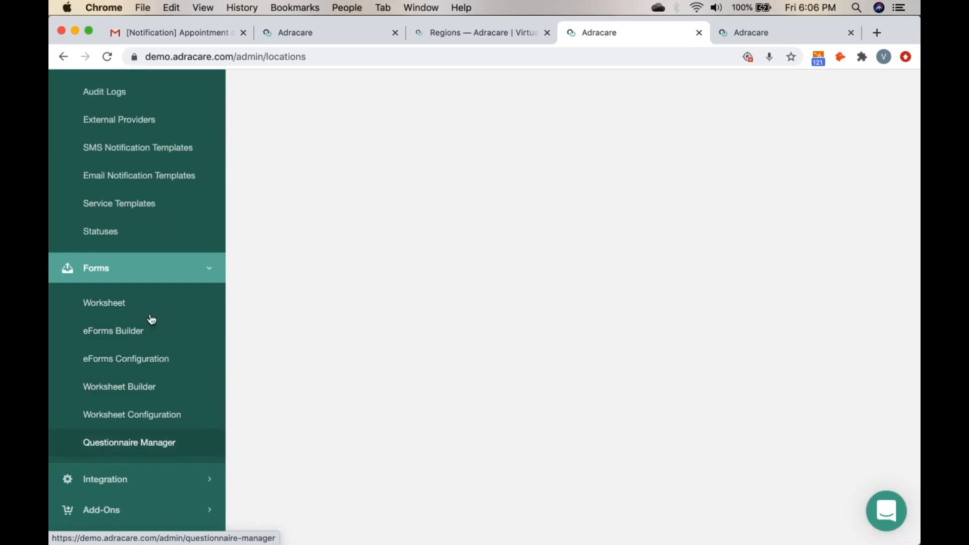
left_click(140, 330)
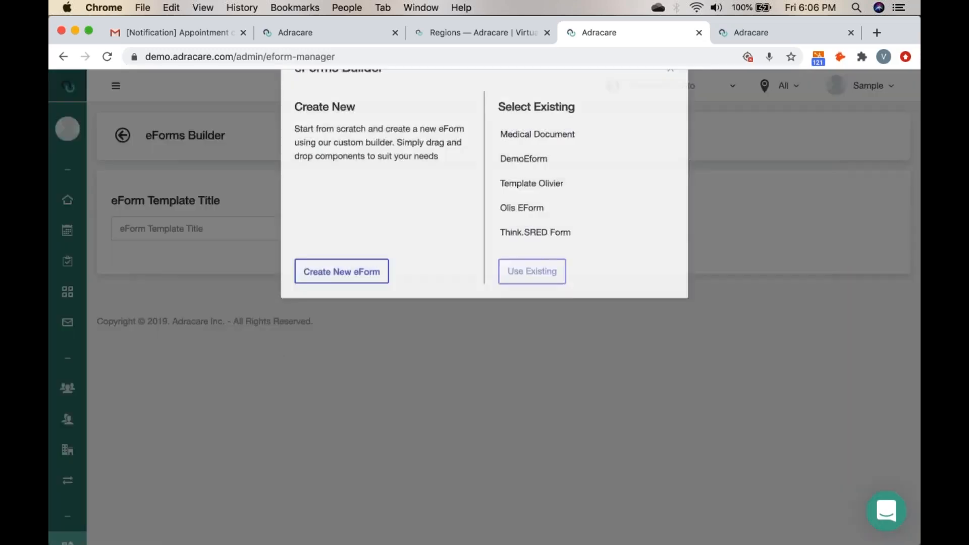
left_click(349, 323)
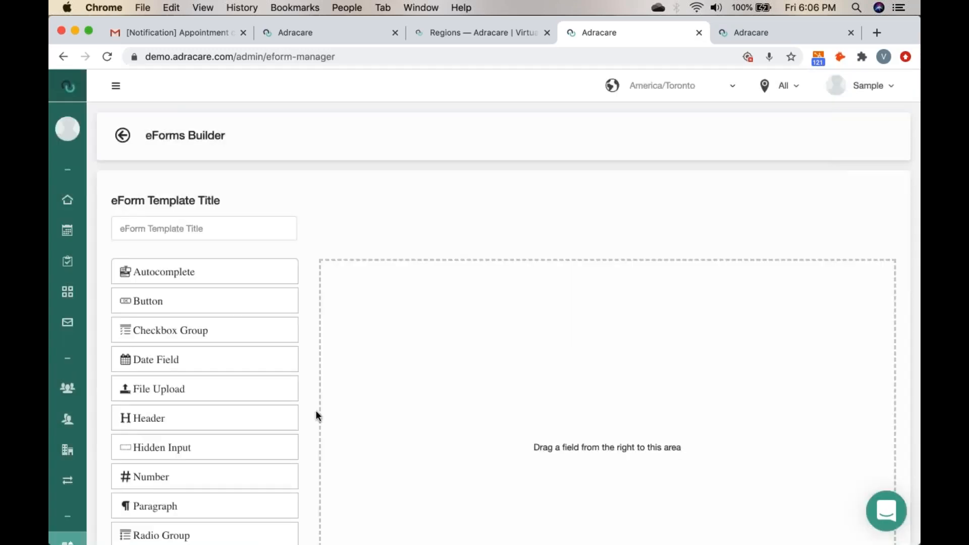
scroll(317, 416, "down", 3)
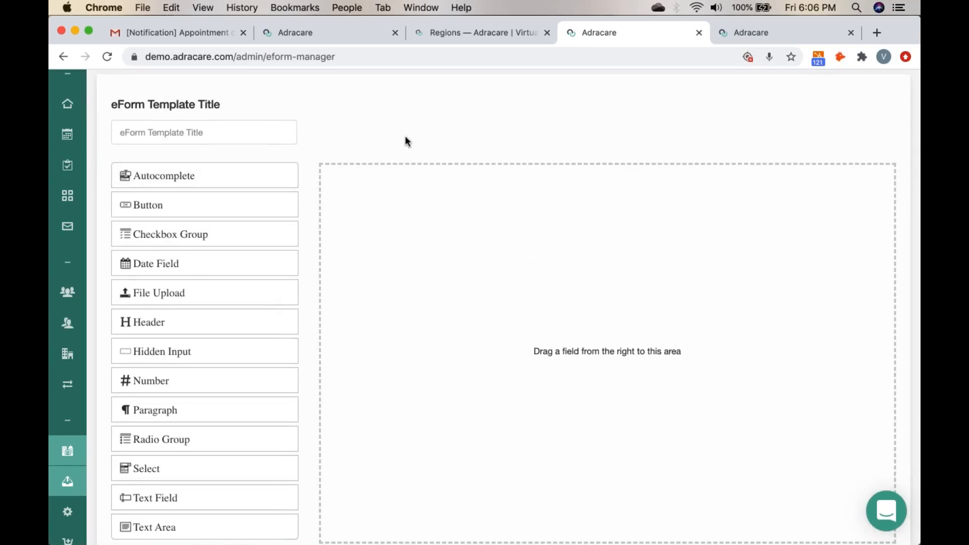
scroll(405, 140, "up", 3)
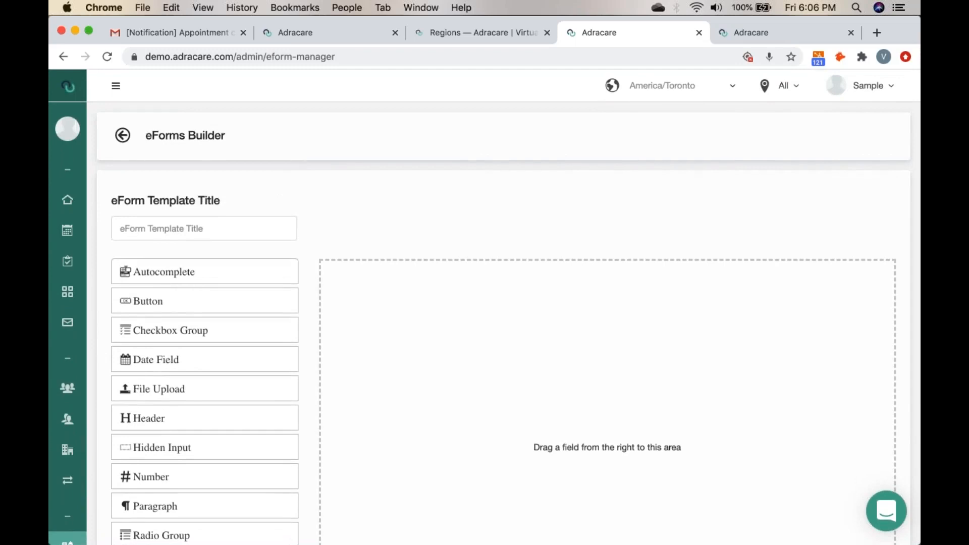
Open the Registration board, review the Check-In Wizard for the 9:23 AM appointment, and close it without checking in the patient
left_click(67, 291)
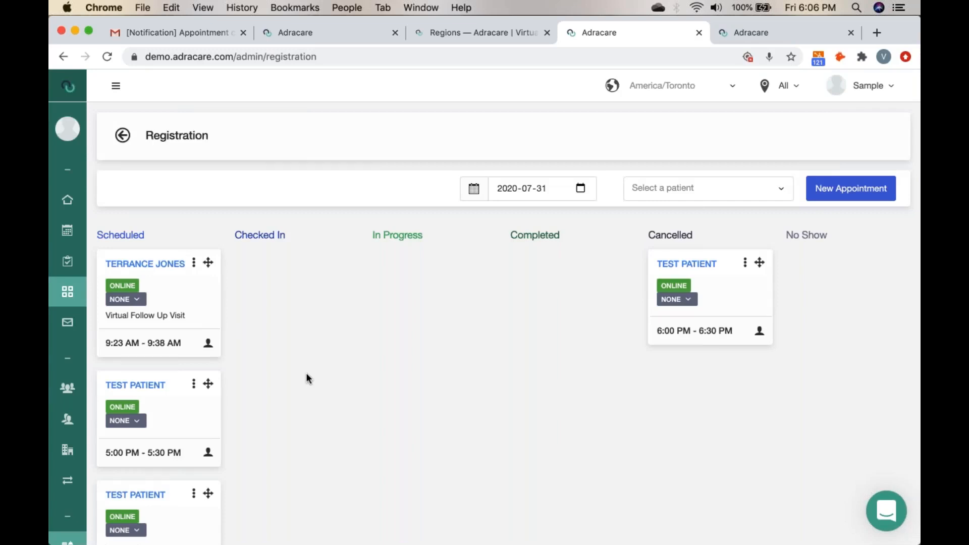
scroll(306, 374, "down", 3)
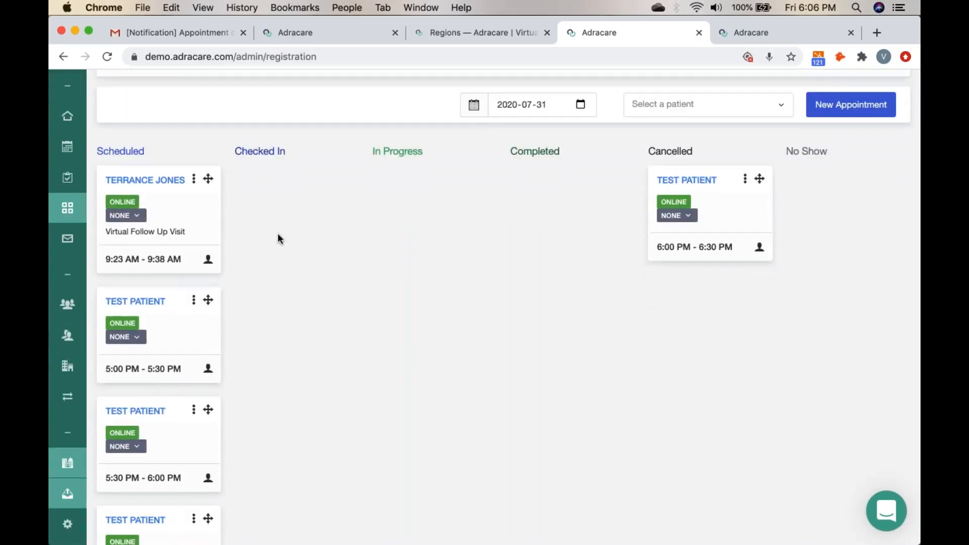
left_click(156, 183)
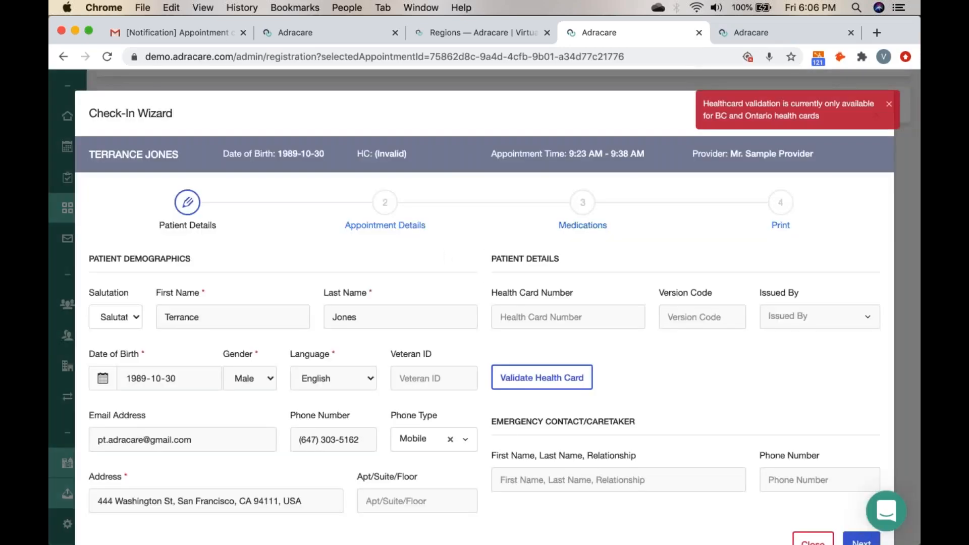
scroll(692, 174, "down", 2)
left_click(888, 104)
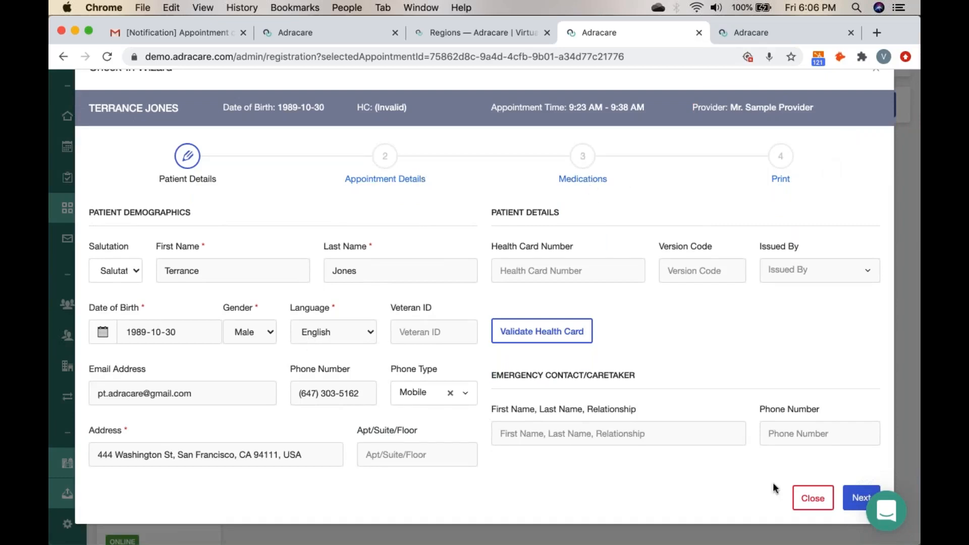
left_click(813, 498)
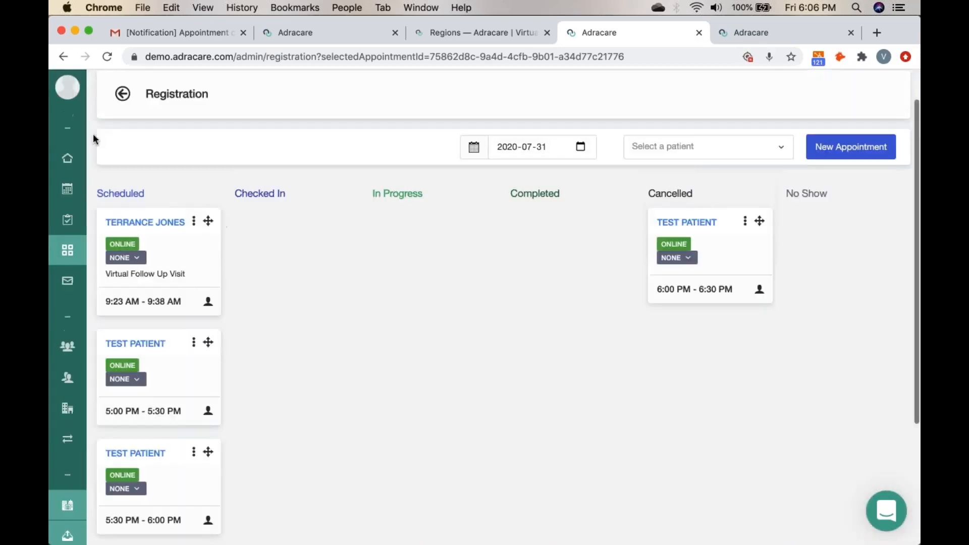
Review the Dashboard's appointment, provider utilization and patient widgets, and open the Calendar
left_click(67, 158)
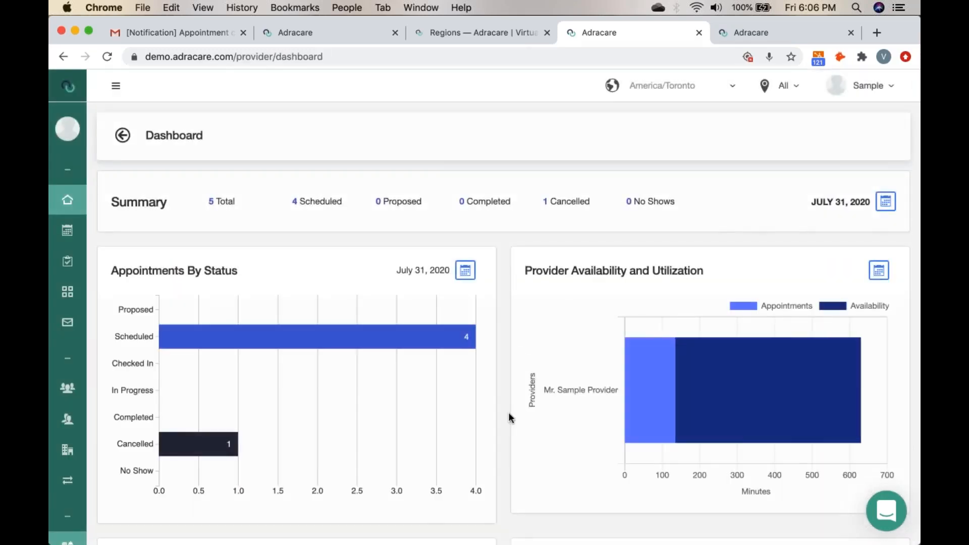
scroll(509, 418, "down", 3)
scroll(509, 415, "down", 4)
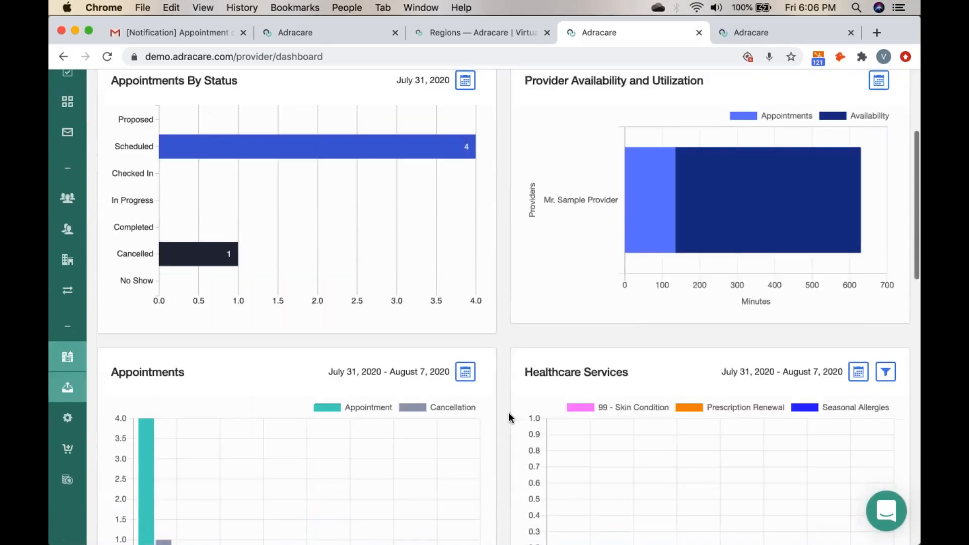
scroll(509, 417, "down", 20)
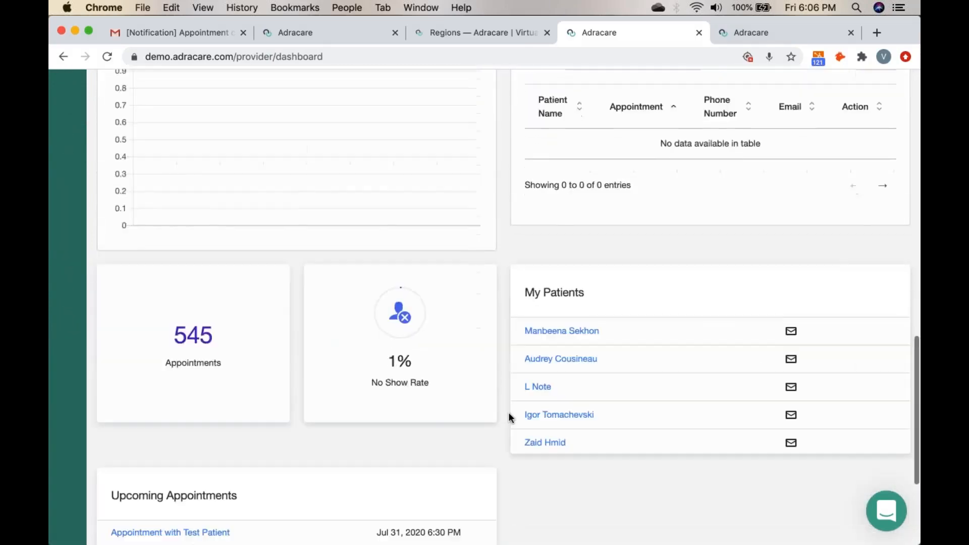
scroll(508, 412, "down", 4)
scroll(508, 411, "up", 20)
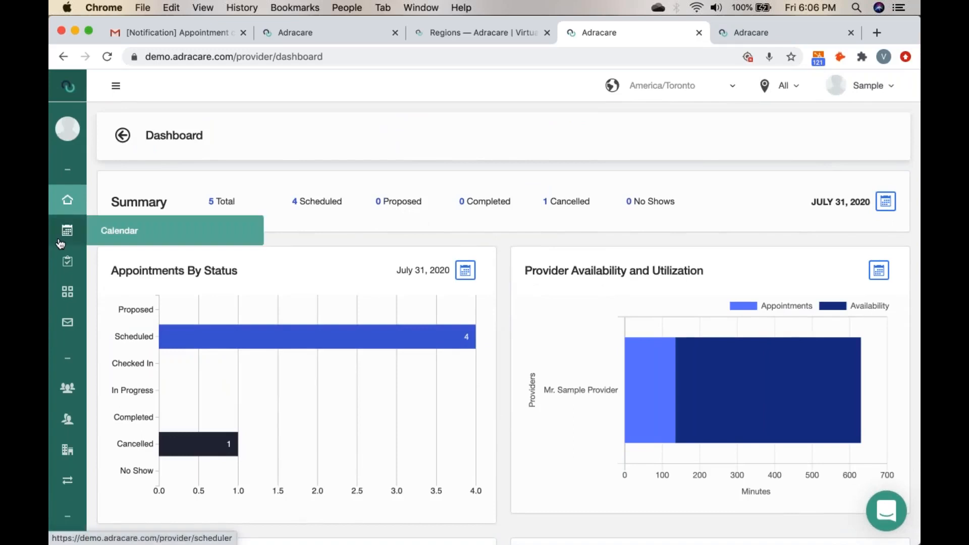
left_click(98, 241)
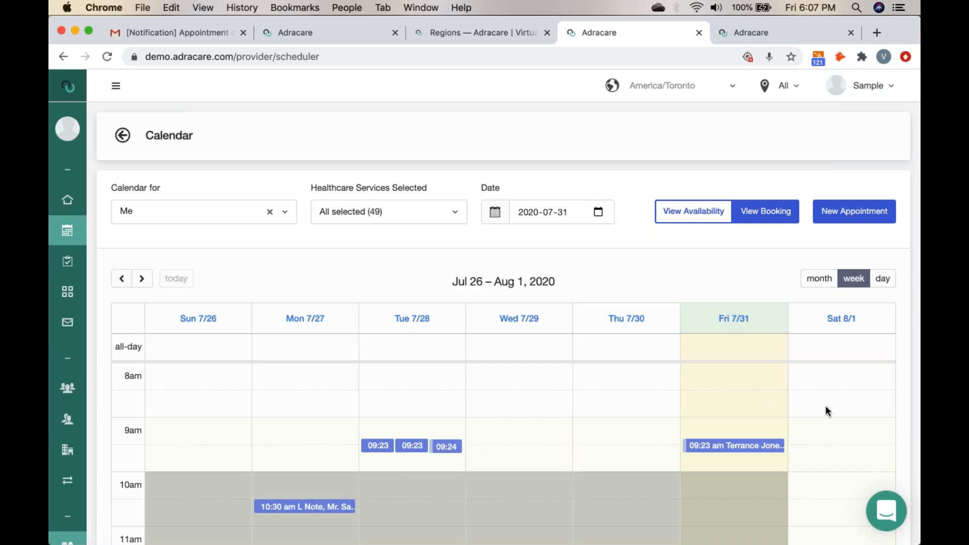
View the support chat and close it, and review the contact options on the Adracare website's Support page
left_click(884, 510)
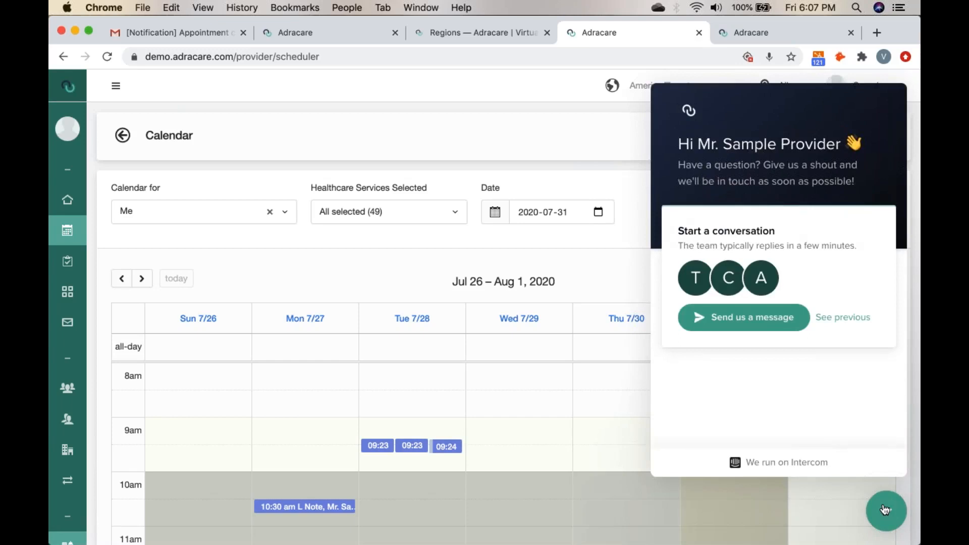
left_click(884, 510)
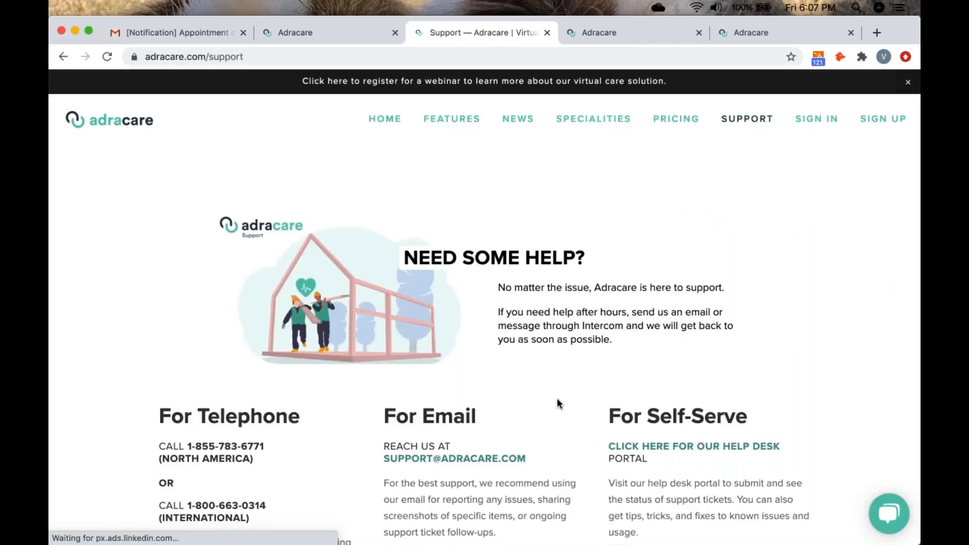
scroll(555, 404, "down", 3)
scroll(557, 399, "up", 1)
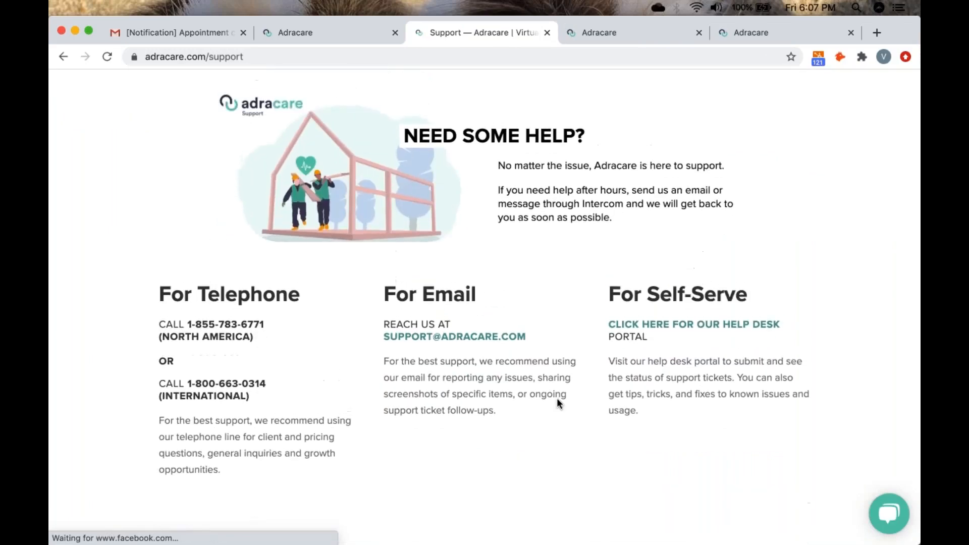